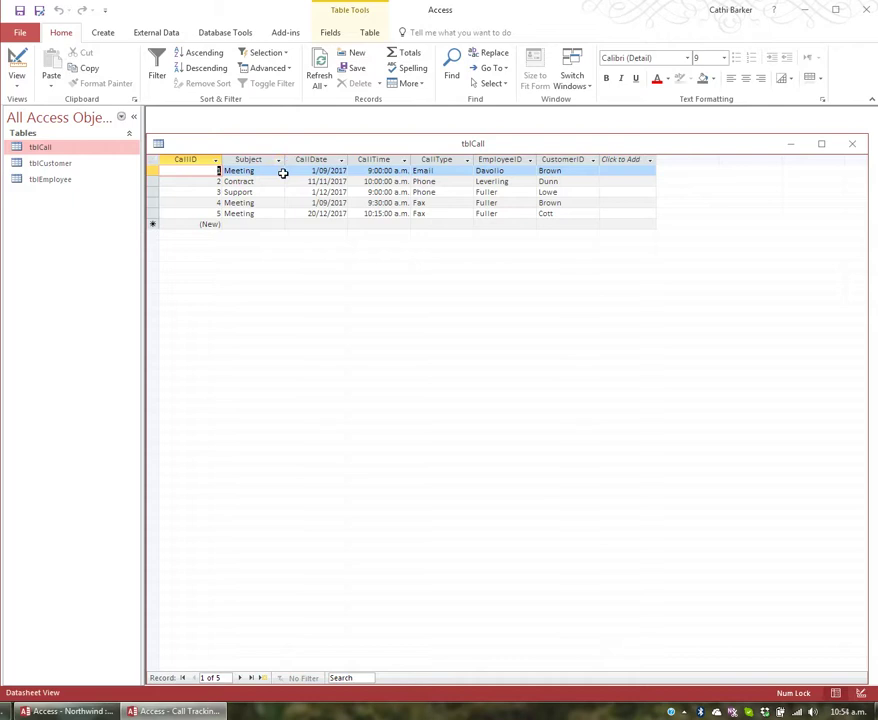
Step: Fit the widths of the Subject, CallDate, CallTime, CallType, EmployeeID and CustomerID columns to their contents
left_click(281, 172)
left_click(290, 170)
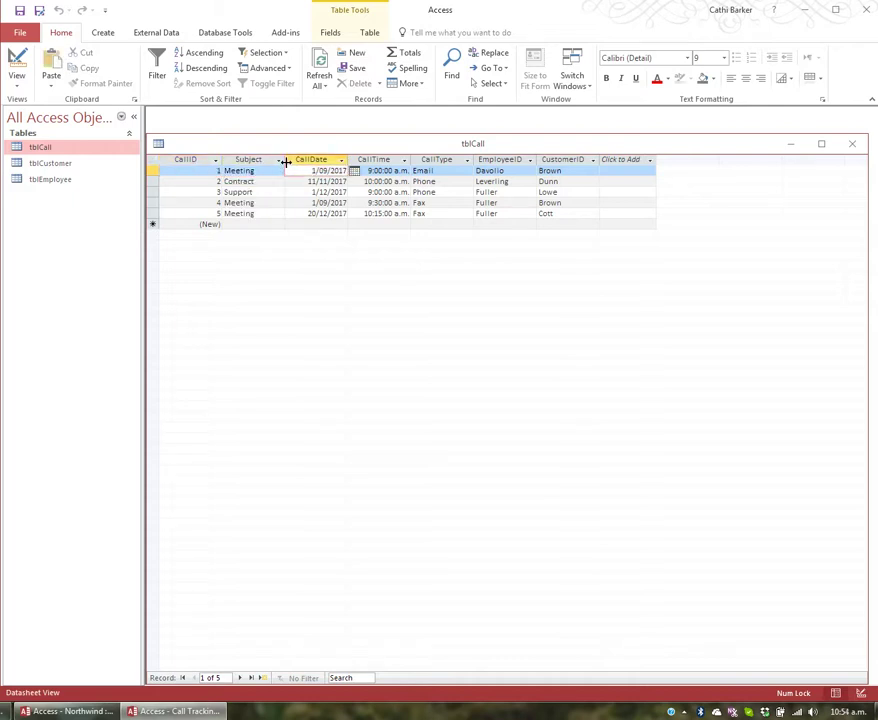
left_click(281, 160)
key("Escape")
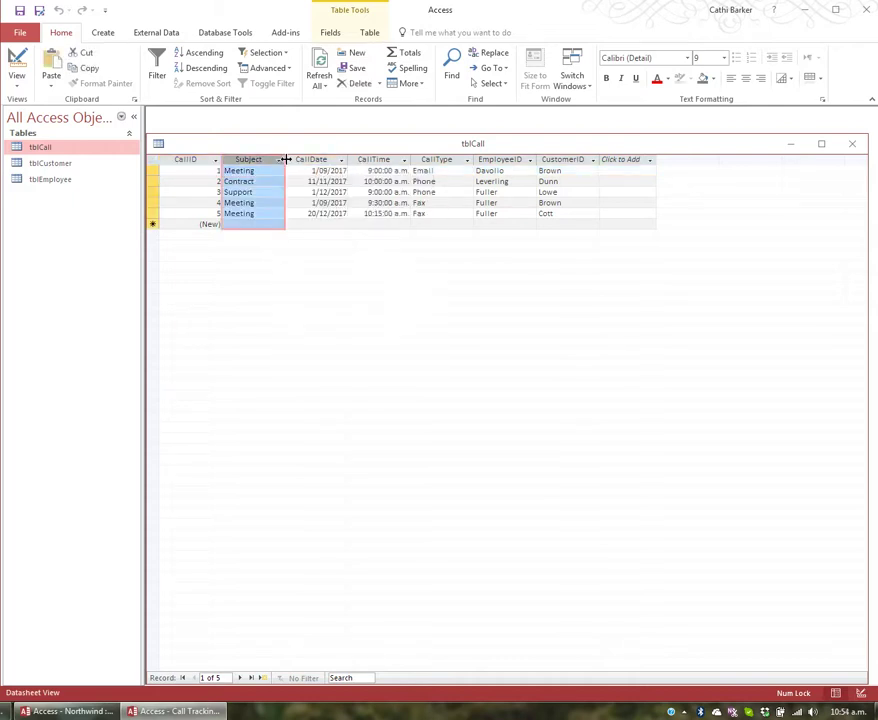
double_click(285, 159)
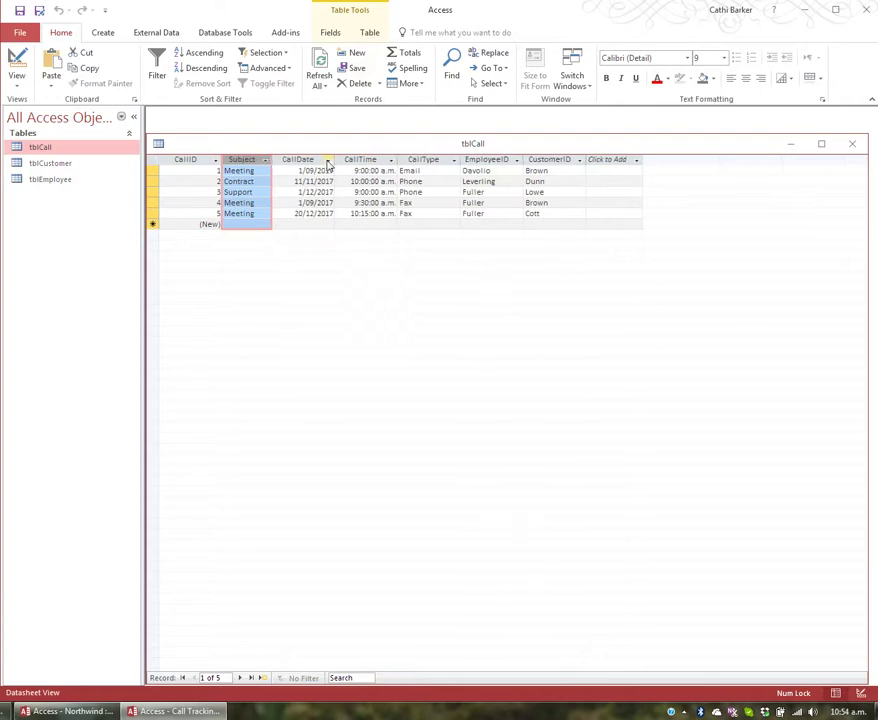
double_click(334, 160)
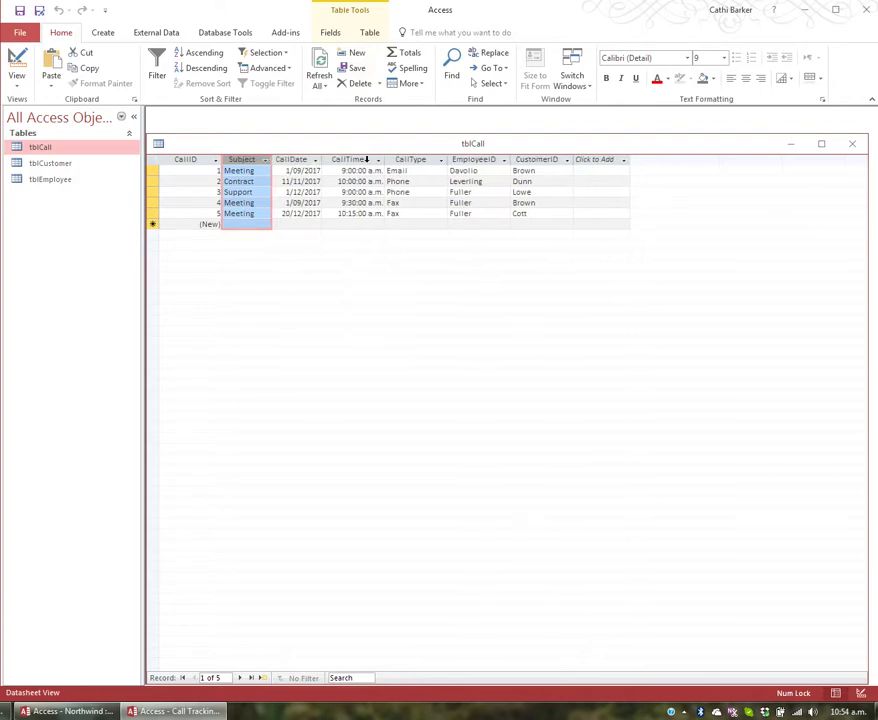
double_click(383, 160)
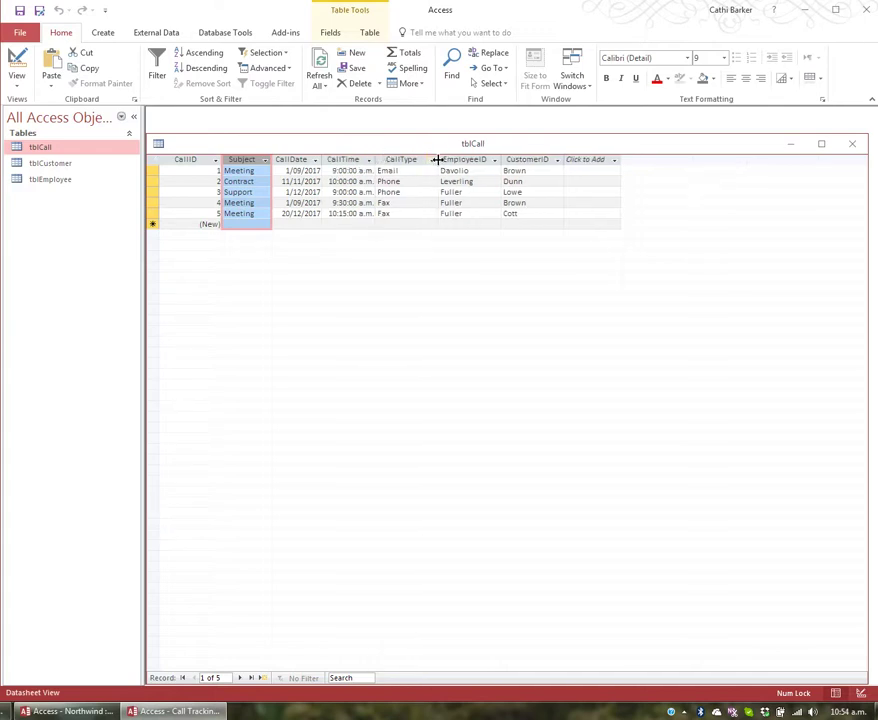
double_click(437, 160)
double_click(486, 160)
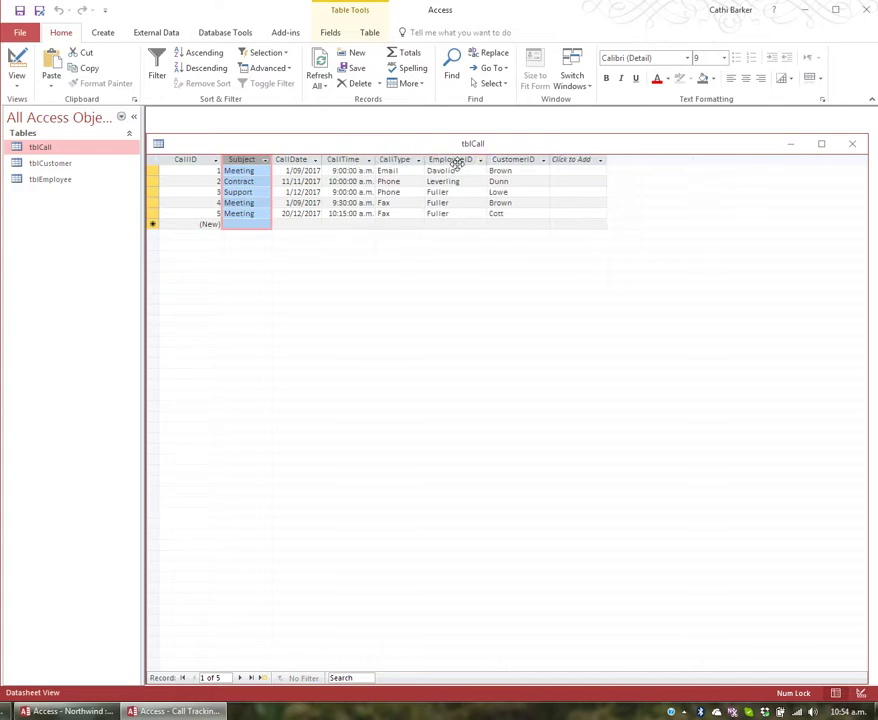
double_click(547, 161)
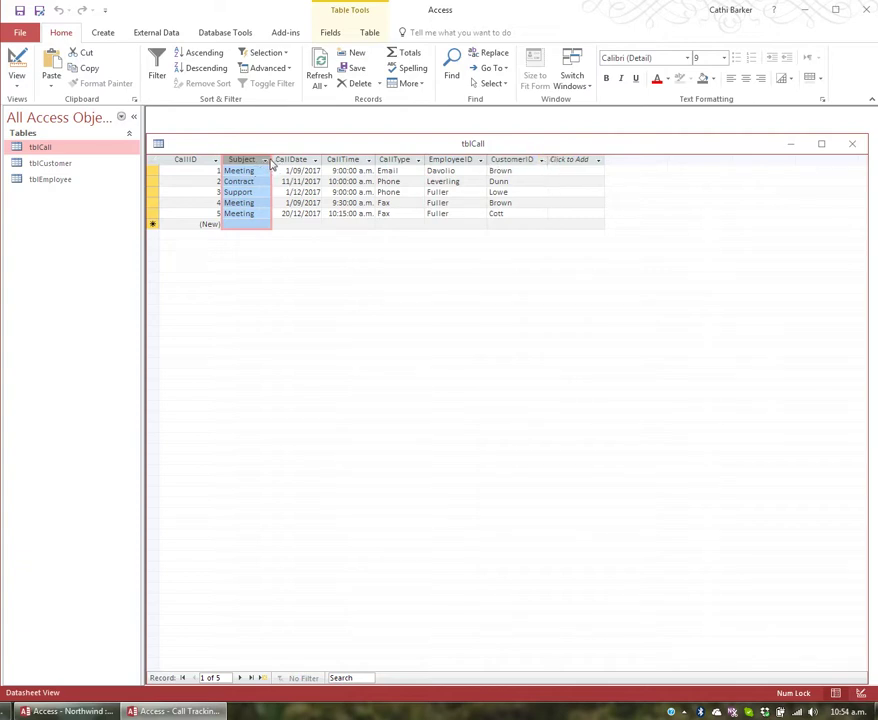
Step: Widen the Subject column and fit it back to its contents
left_click_drag(271, 160, 373, 160)
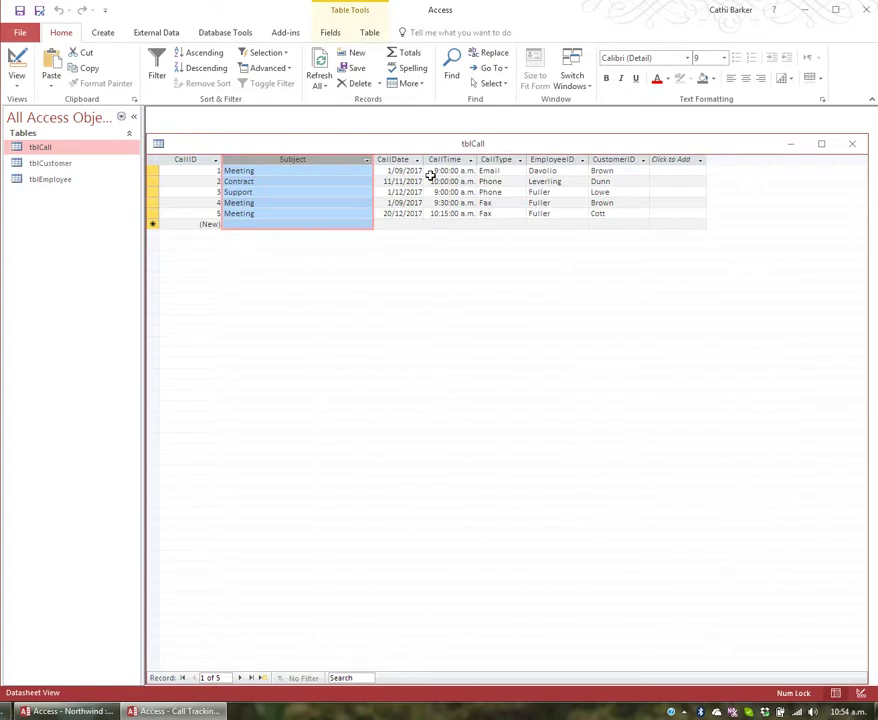
double_click(372, 159)
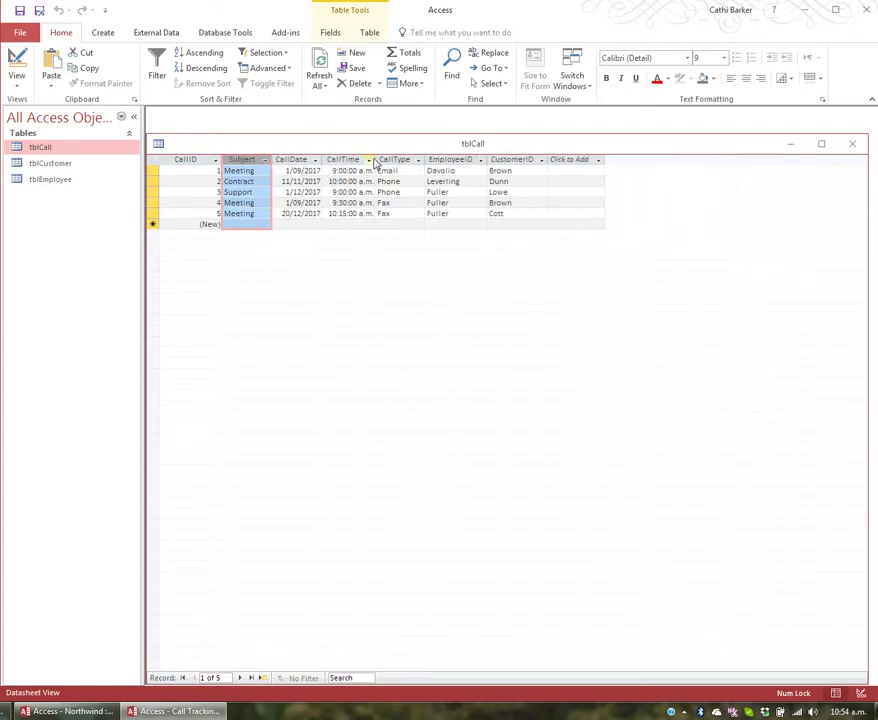
left_click(316, 190)
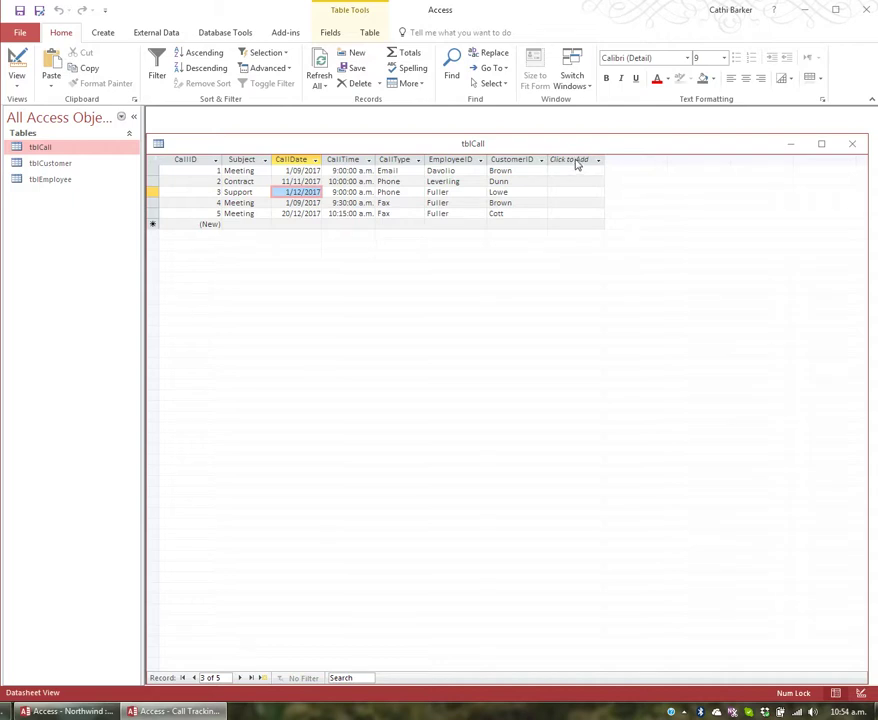
Step: Hide the CallID field in the tblCall datasheet
left_click(181, 160)
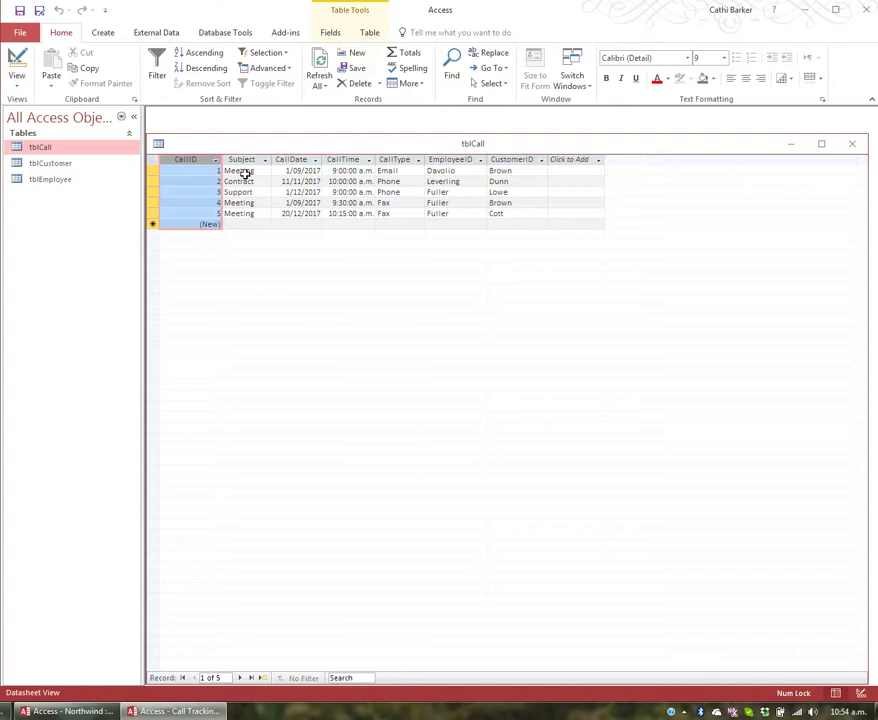
left_click(409, 84)
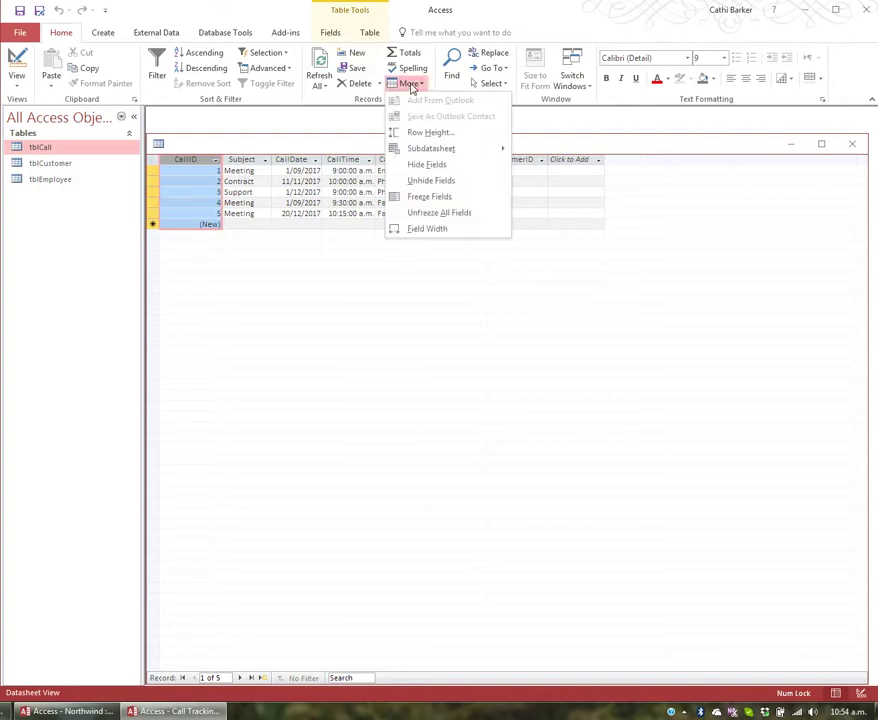
left_click(448, 168)
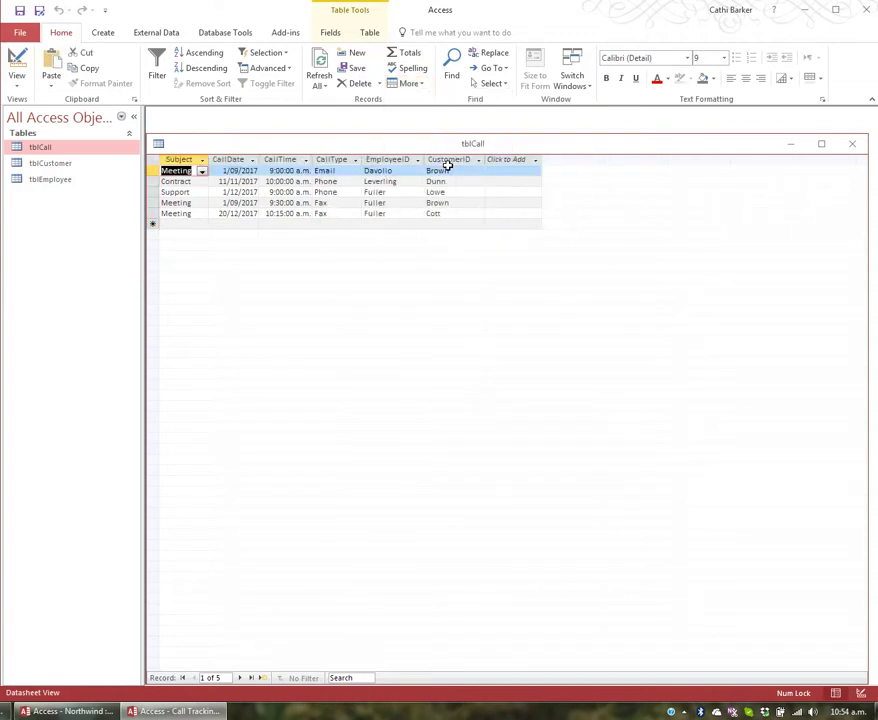
Step: Hide the empty Click to Add column at the end of the tblCall datasheet
left_click(506, 162)
left_click(506, 164)
left_click(506, 164)
left_click(512, 164)
left_click(512, 164)
left_click(469, 184)
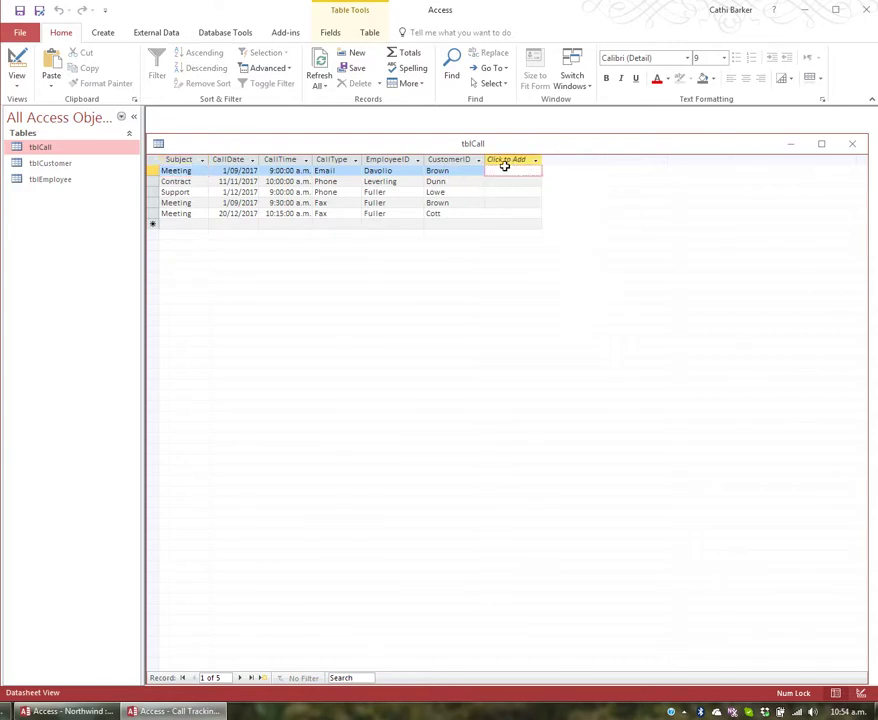
left_click(412, 84)
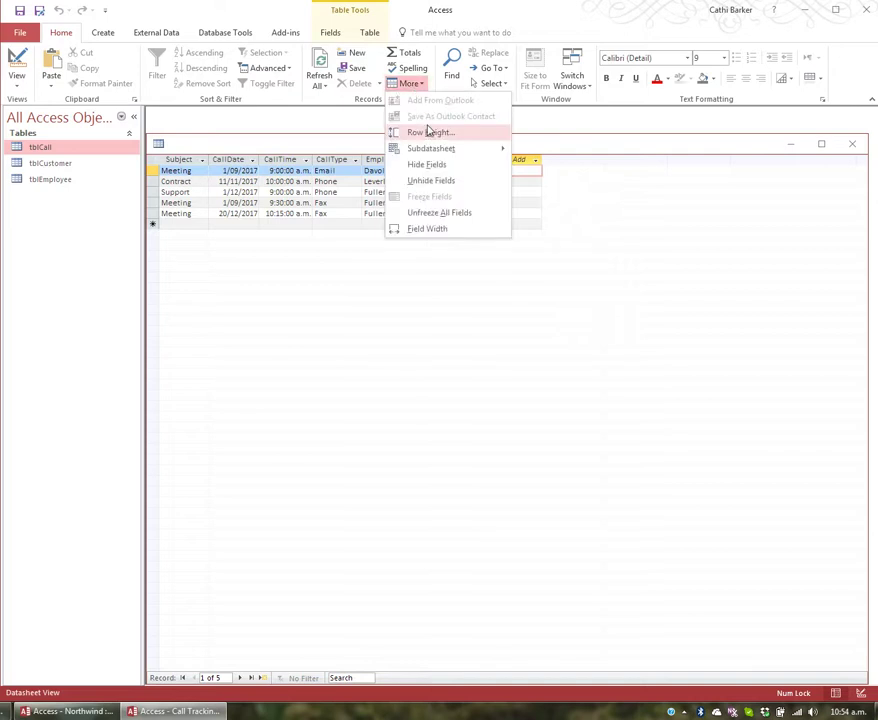
left_click(429, 219)
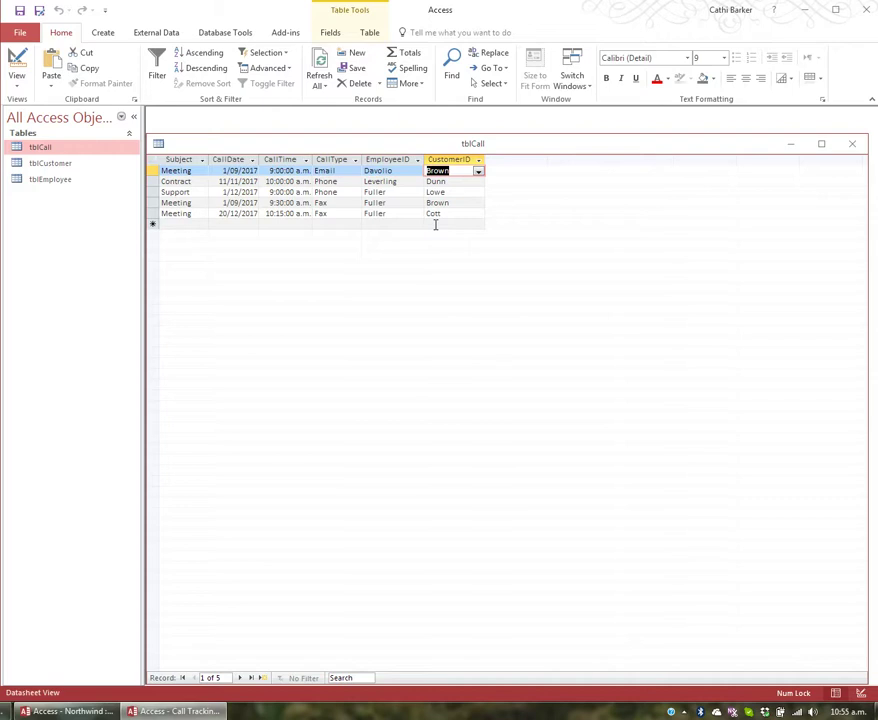
Step: Unhide the CallID and Click to Add columns and hide both again from the list of columns
left_click(414, 85)
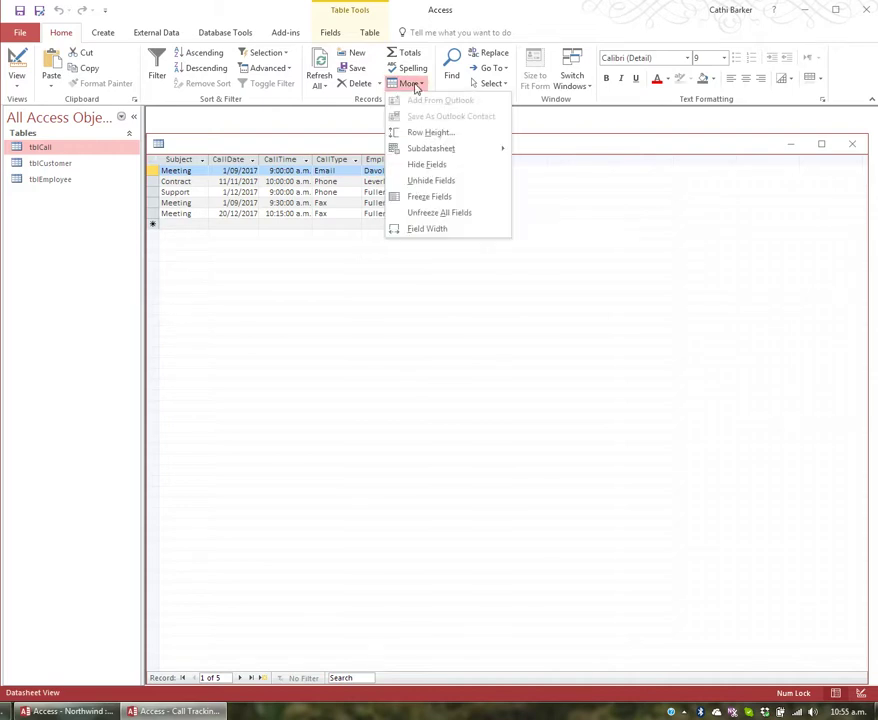
left_click(432, 182)
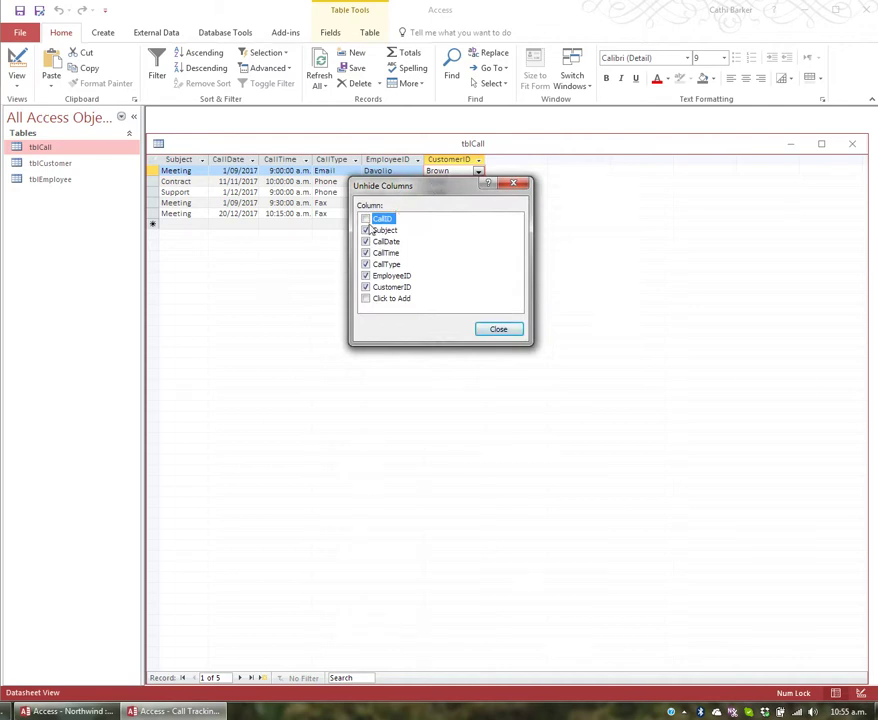
left_click(366, 298)
left_click(367, 219)
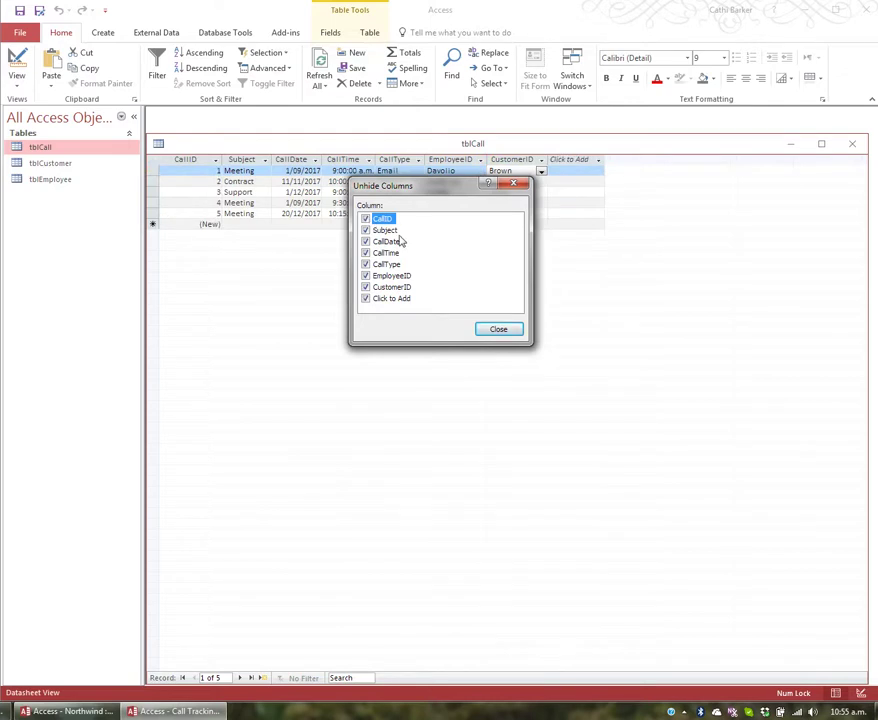
key("space")
left_click(366, 298)
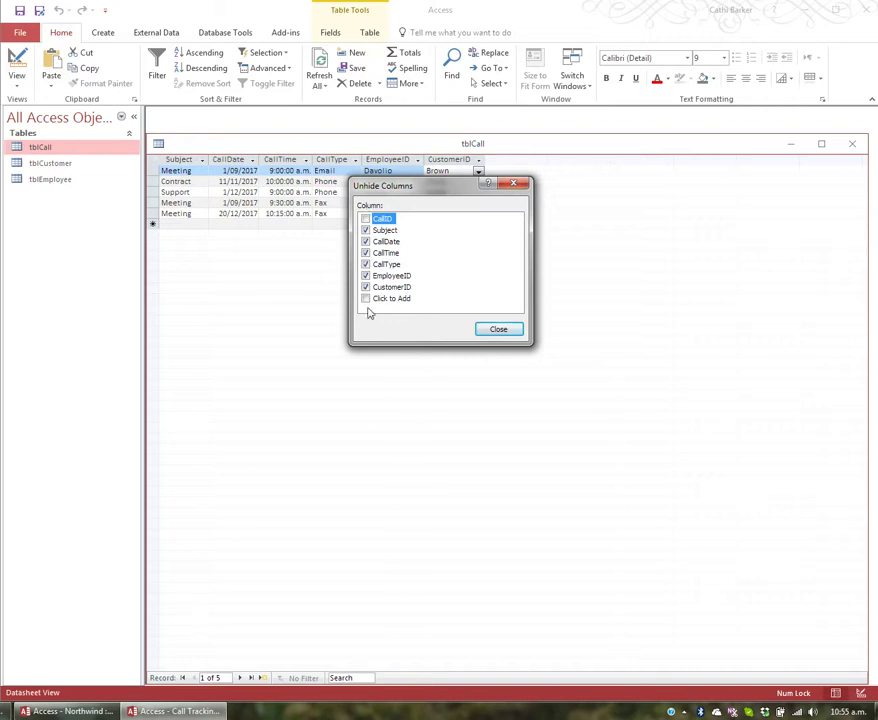
left_click(498, 331)
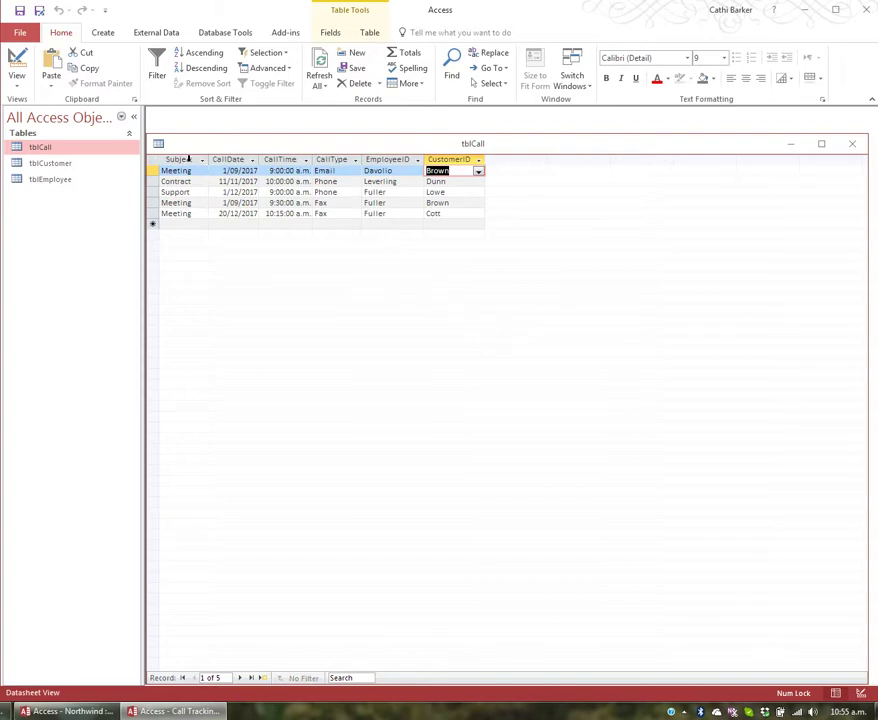
Step: Move the CallType column between the Subject and CallDate columns
left_click(334, 160)
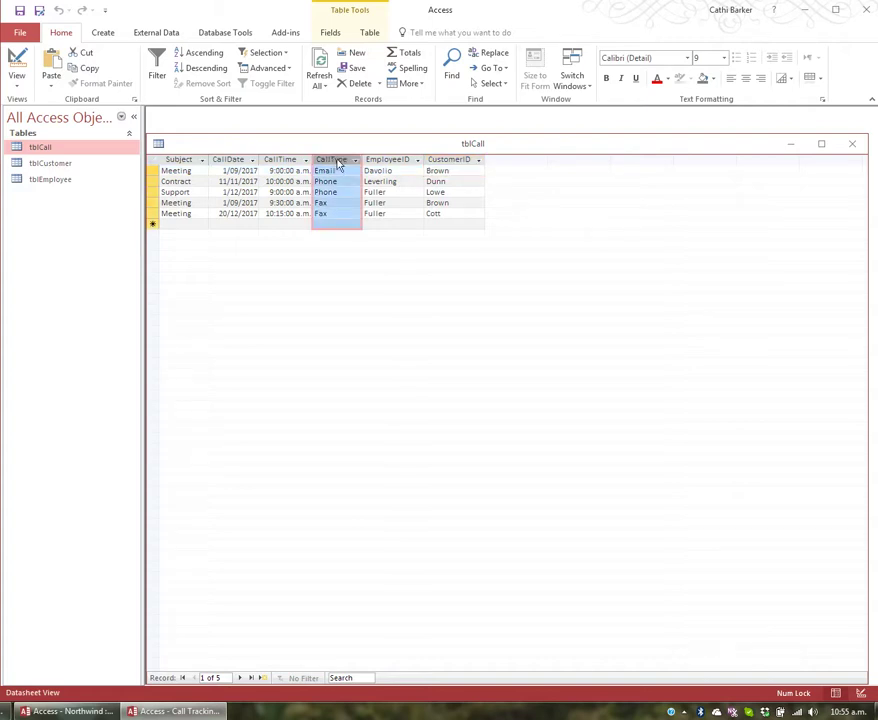
left_click_drag(337, 166, 217, 162)
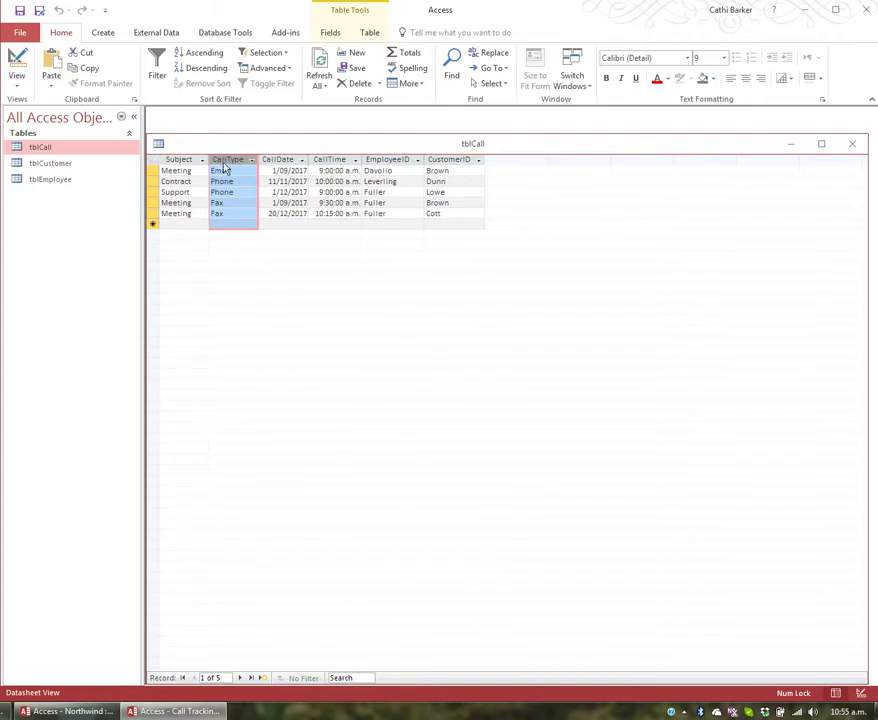
mouse_move(237, 165)
left_mouse_down()
mouse_move(378, 172)
mouse_move(367, 162)
mouse_move(231, 169)
left_mouse_up()
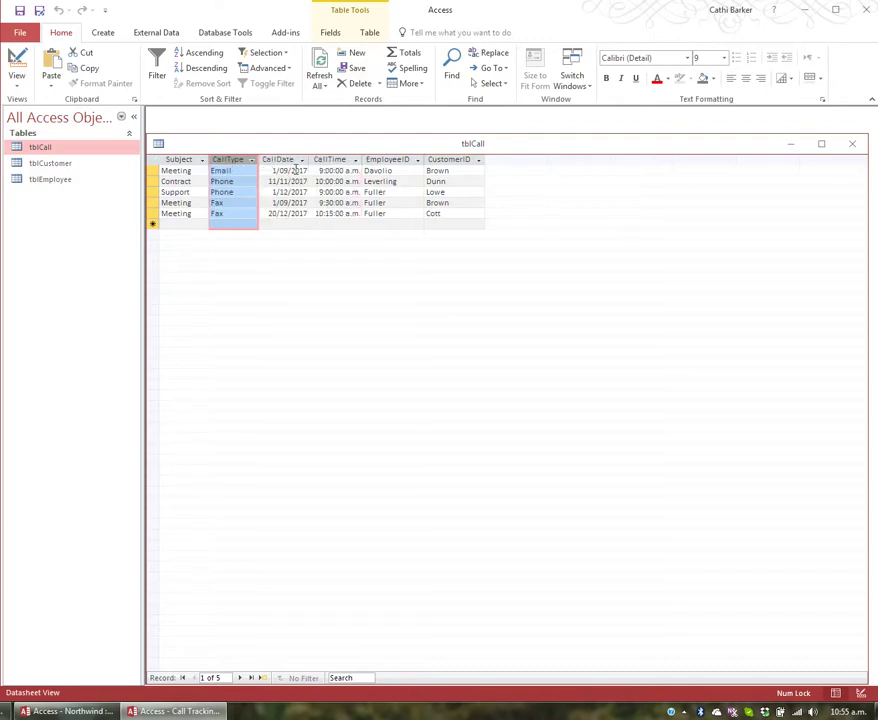
left_click(238, 183)
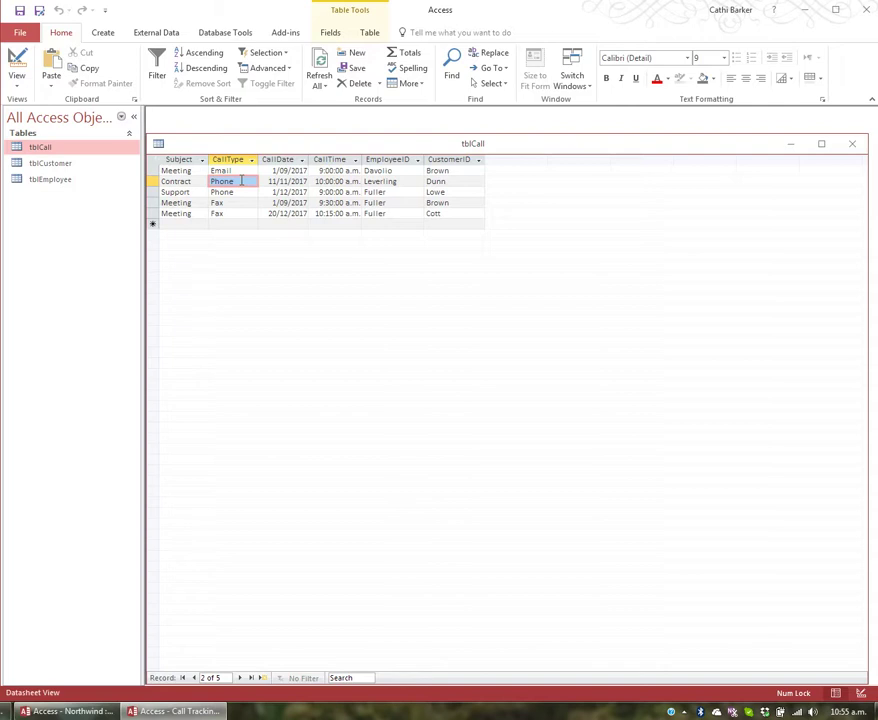
Step: Set the tblCall datasheet font to Arial, size 10
left_click(247, 171)
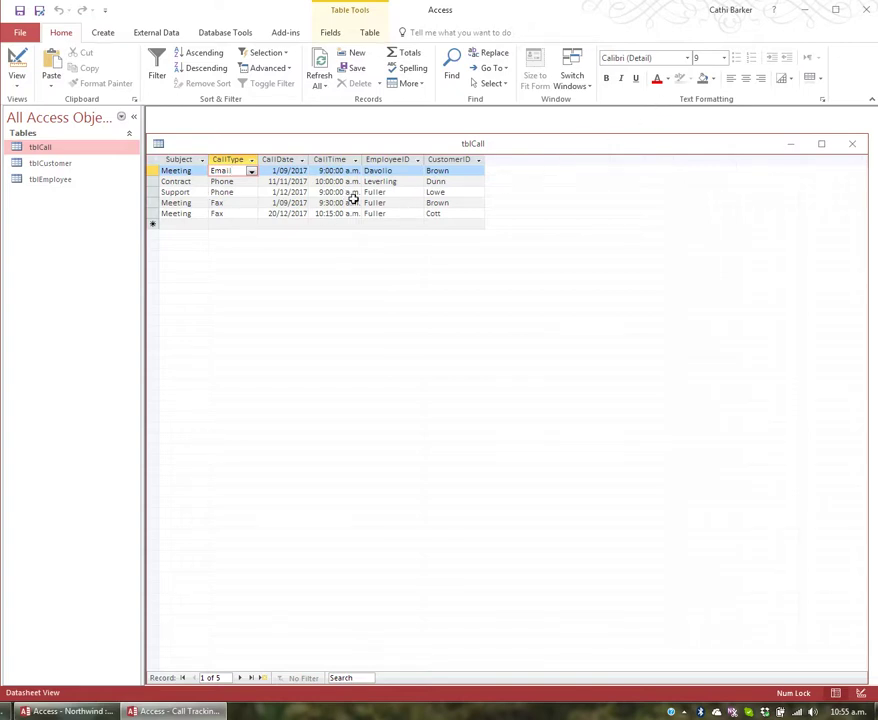
left_click(688, 60)
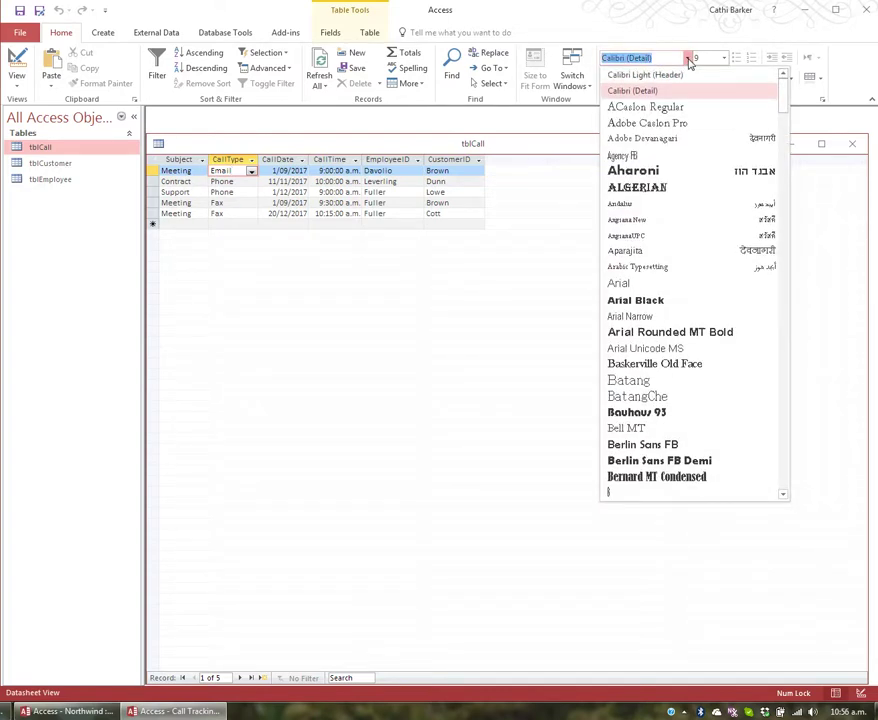
left_click(688, 60)
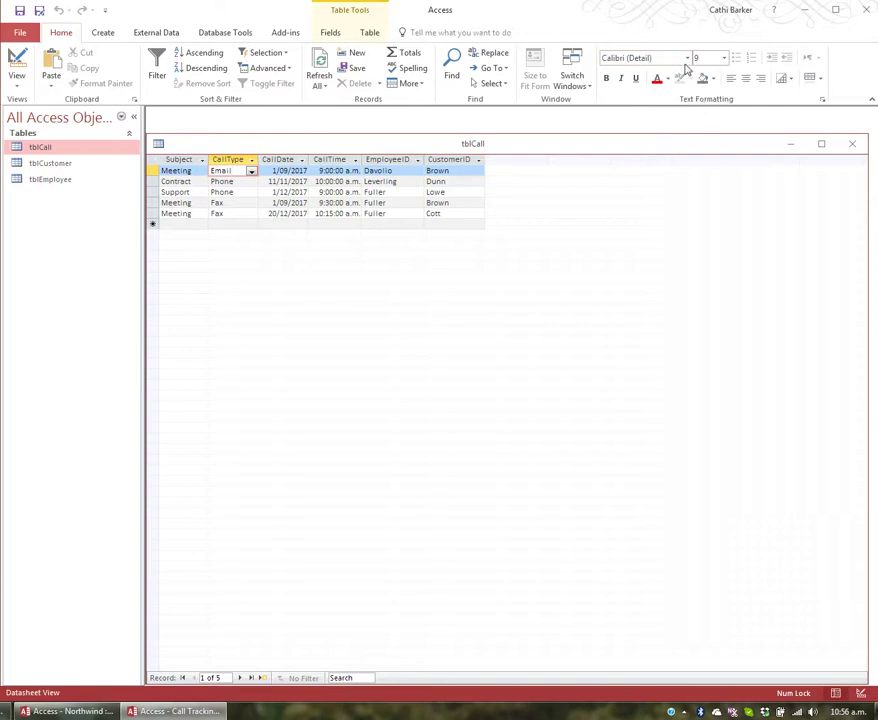
left_click(688, 58)
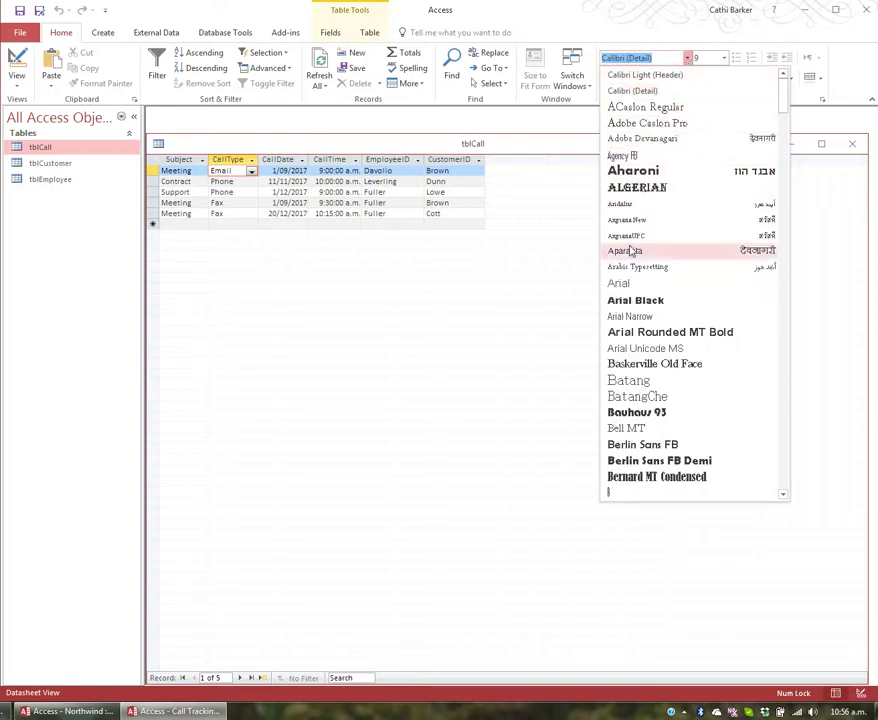
left_click(620, 283)
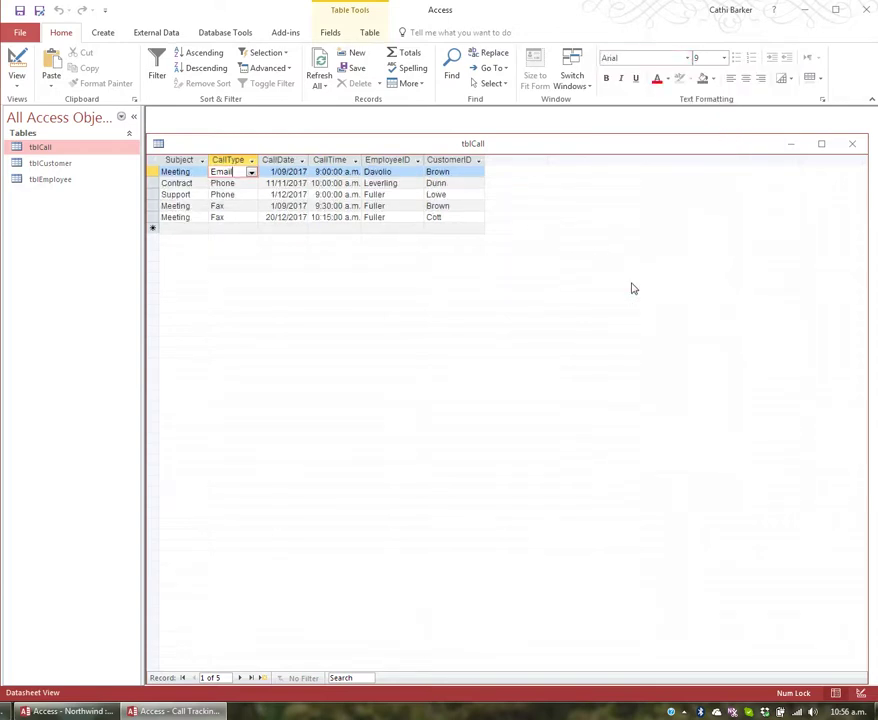
left_click(723, 58)
left_click(702, 98)
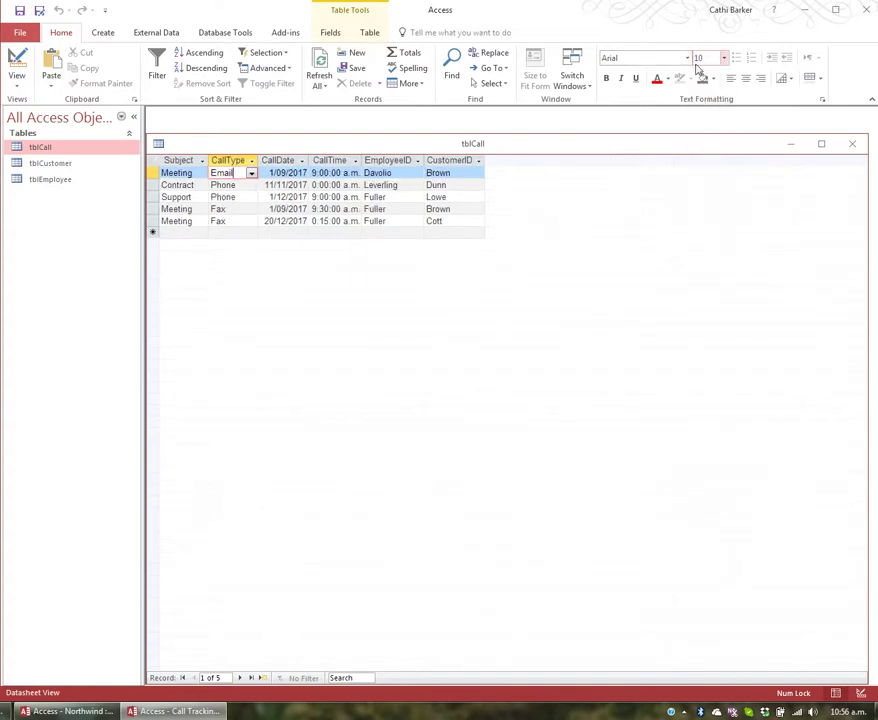
left_click(667, 80)
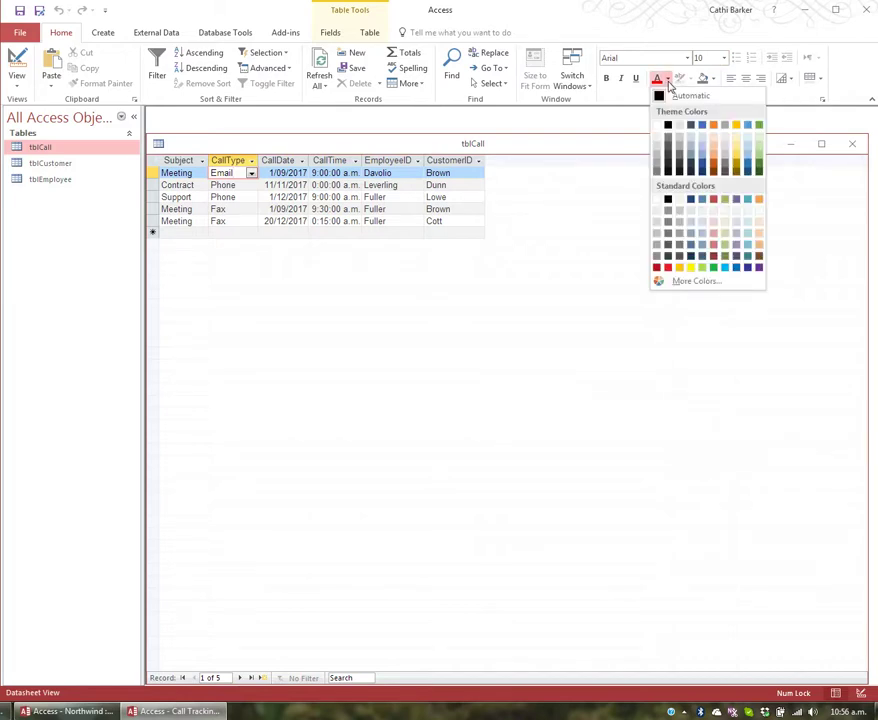
left_click(668, 82)
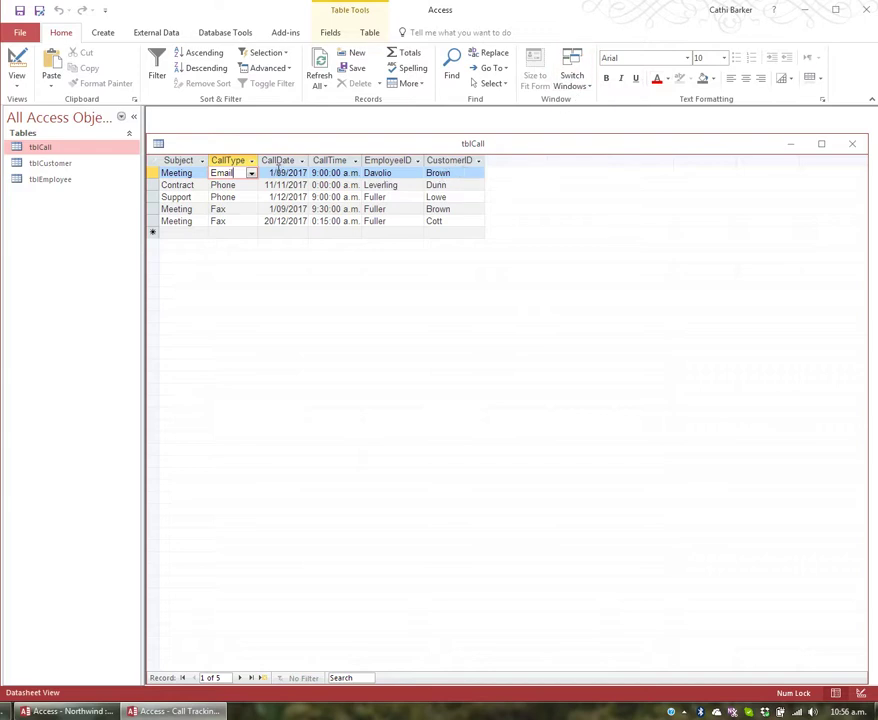
Step: Try horizontal, vertical and no gridlines on the tblCall datasheet and restore the Both gridlines setting
left_click(290, 186)
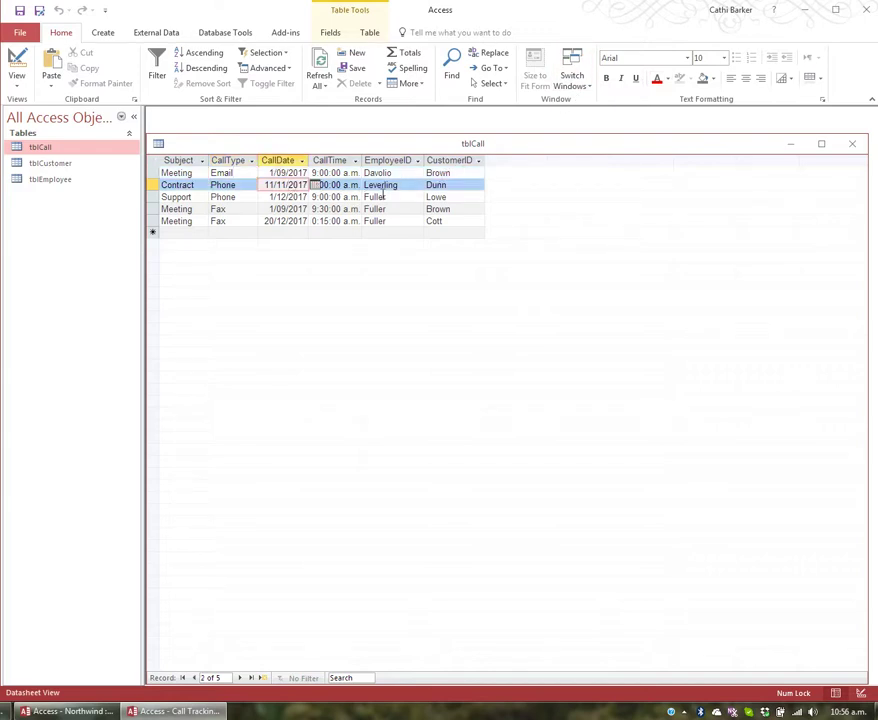
left_click(788, 80)
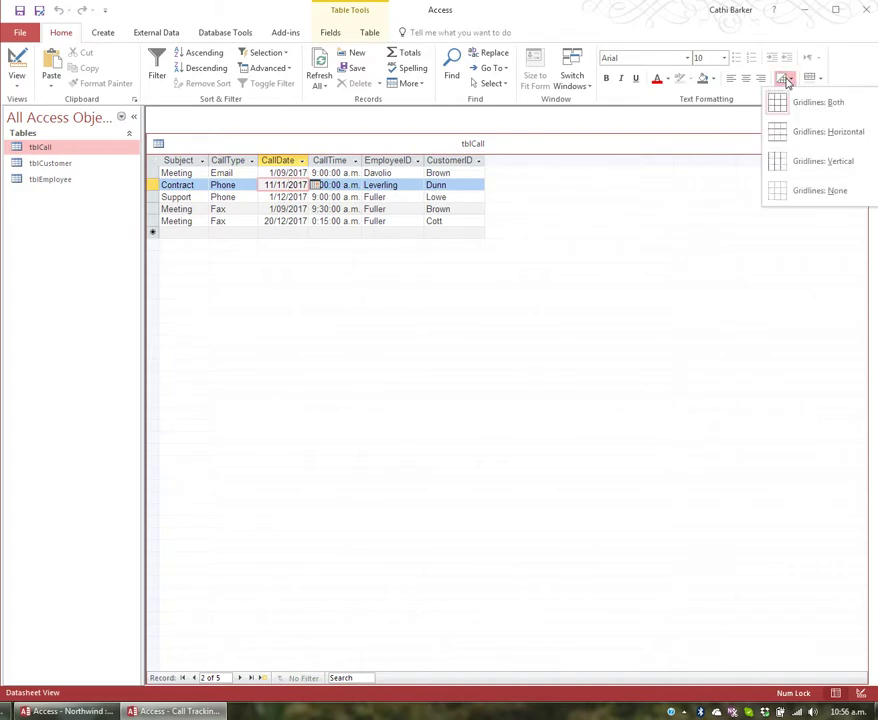
left_click(779, 133)
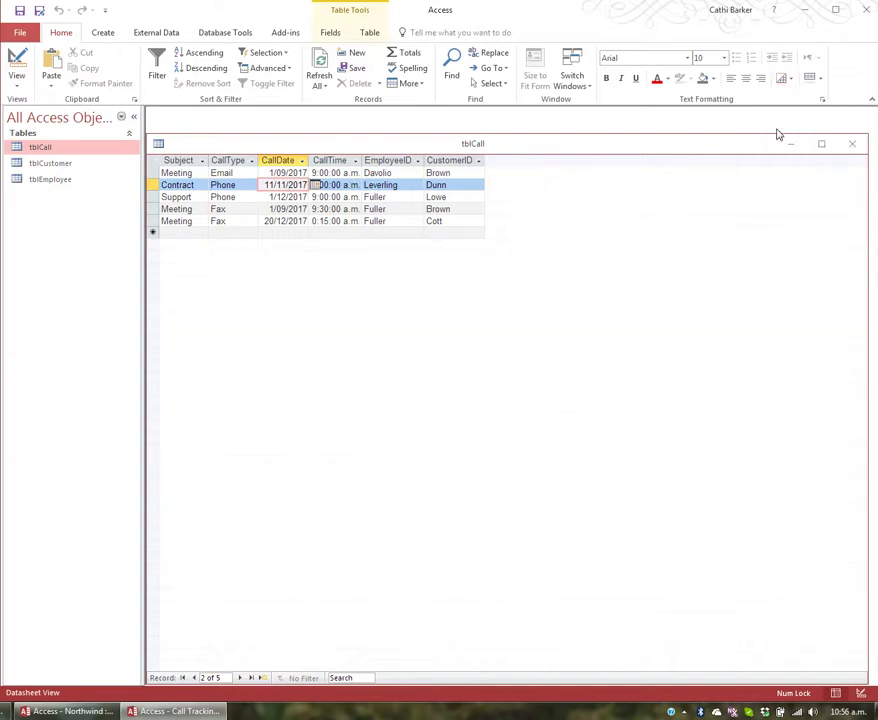
left_click(783, 79)
left_click(784, 162)
left_click(784, 80)
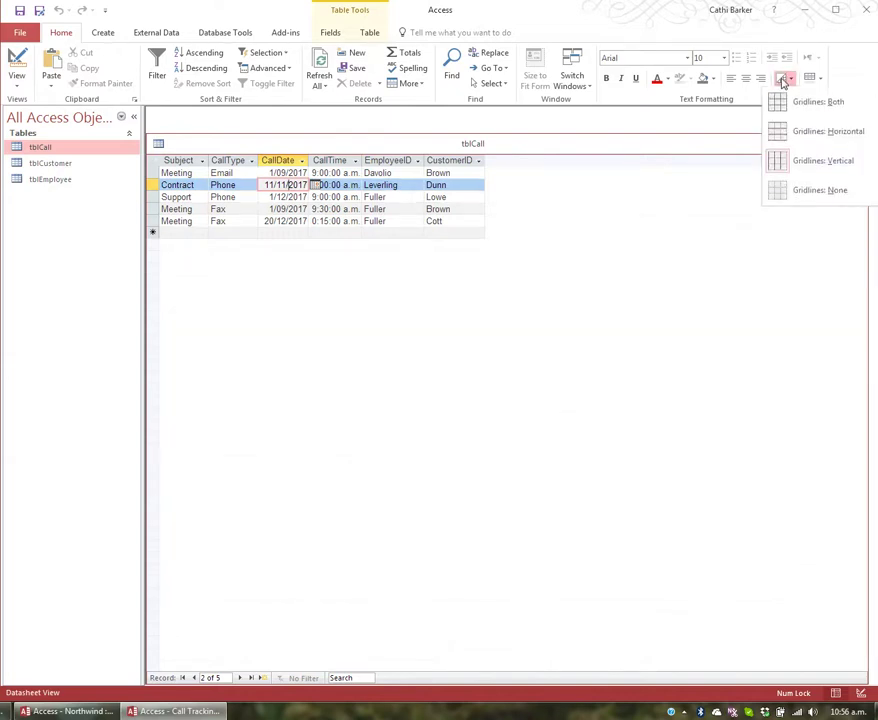
left_click(796, 193)
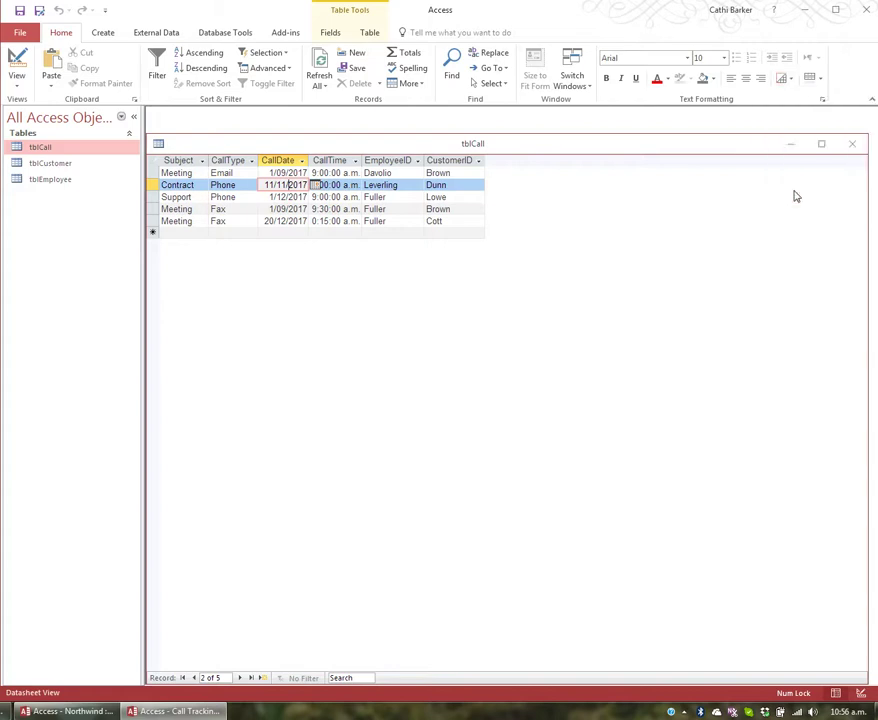
left_click(791, 80)
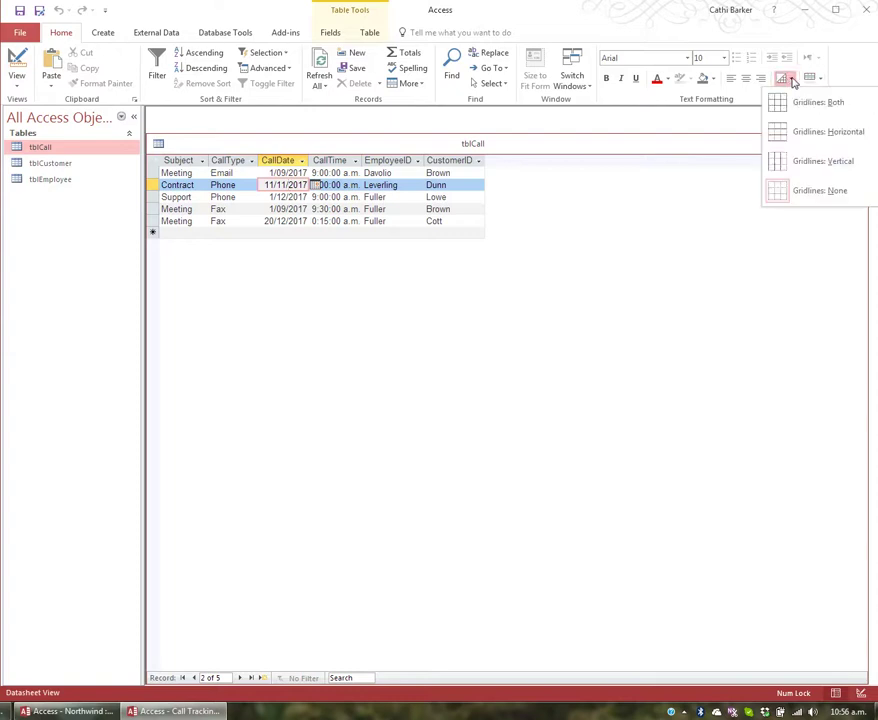
left_click(793, 104)
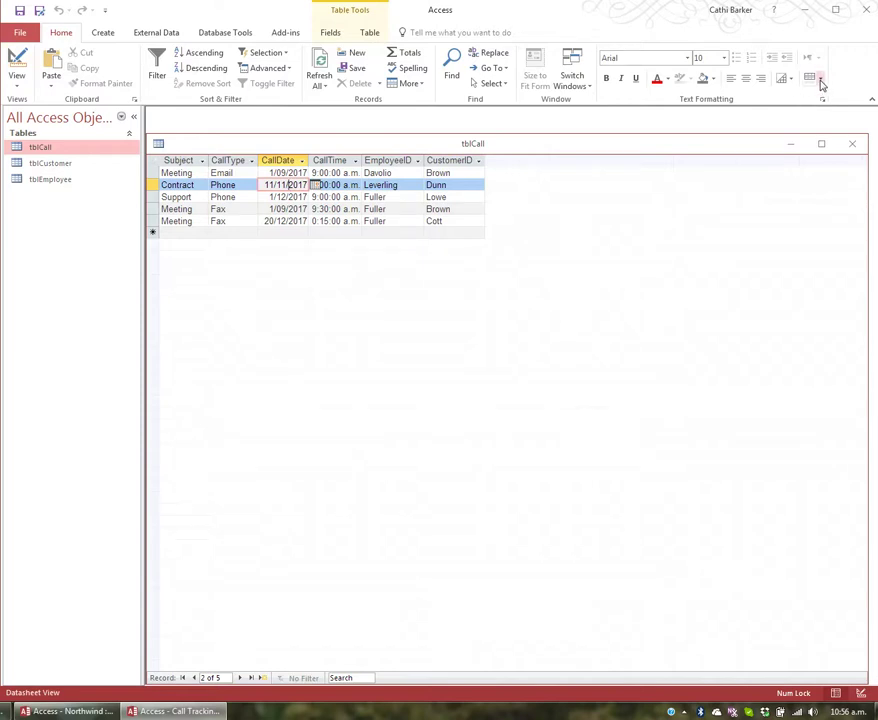
Step: Try a light gold and a grey theme colour for the alternate rows of the tblCall datasheet
left_click(821, 82)
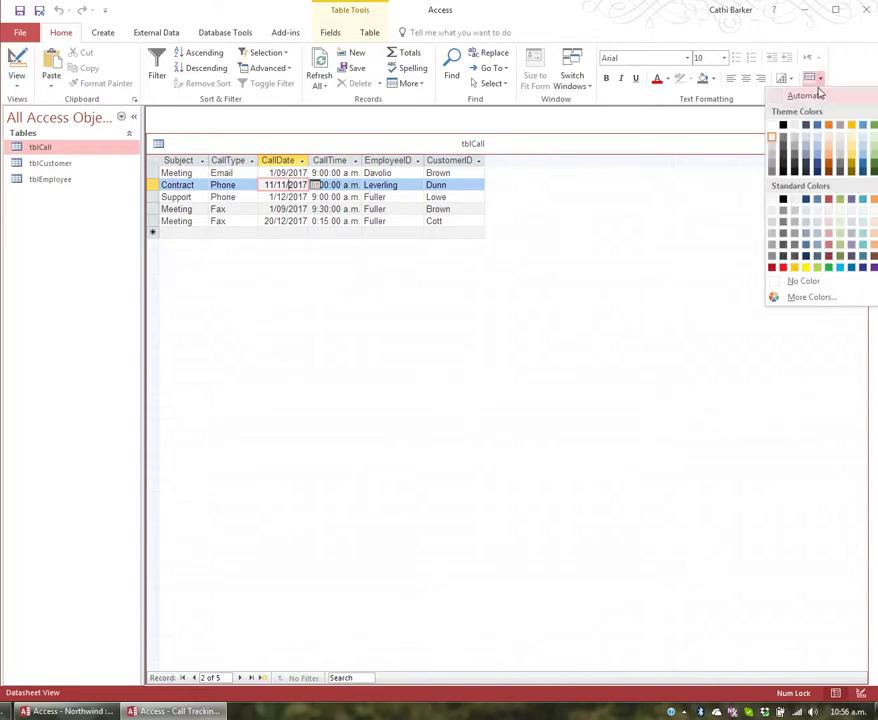
left_click(850, 138)
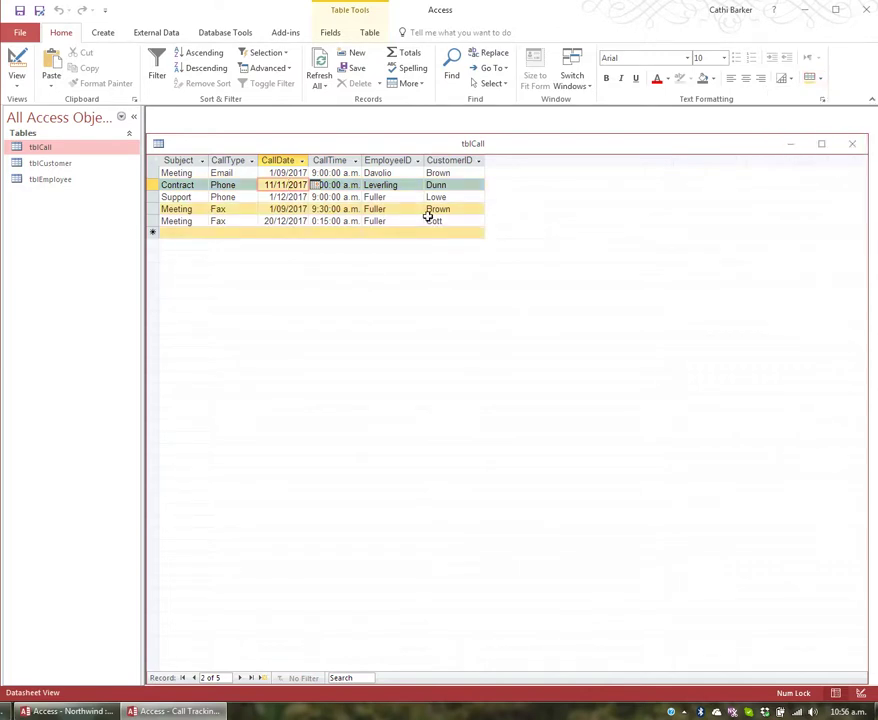
left_click(394, 232)
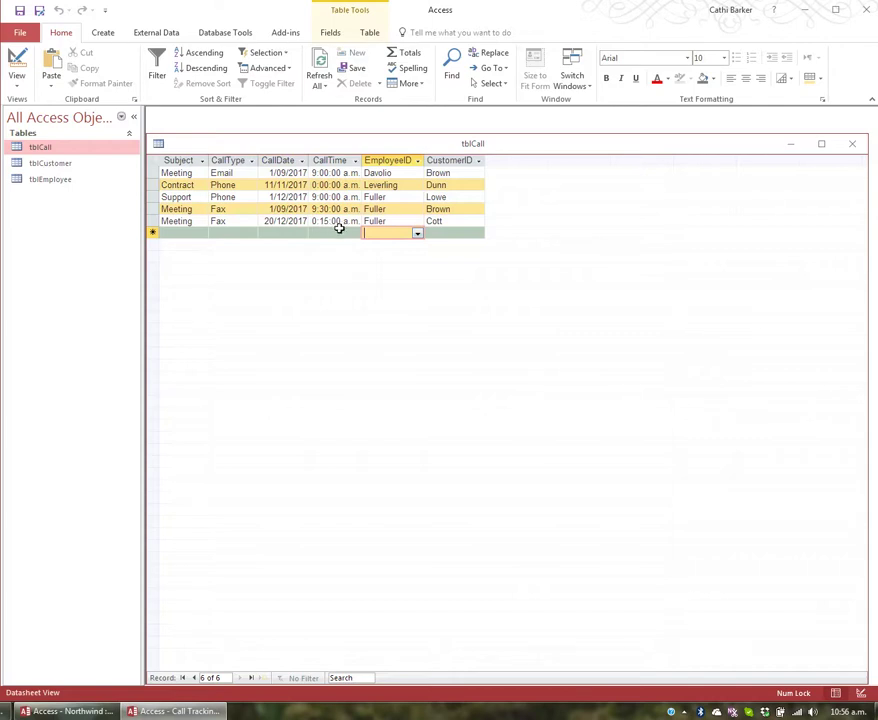
left_click(819, 79)
left_click(772, 150)
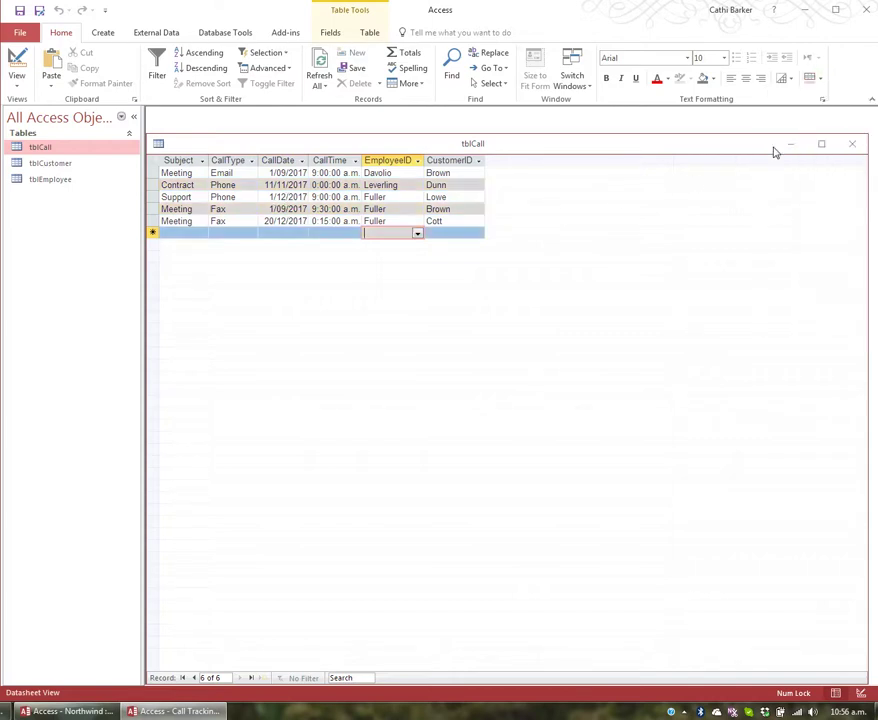
Step: Set the alternate row colour of the tblCall datasheet to a light blue theme colour
left_click(821, 81)
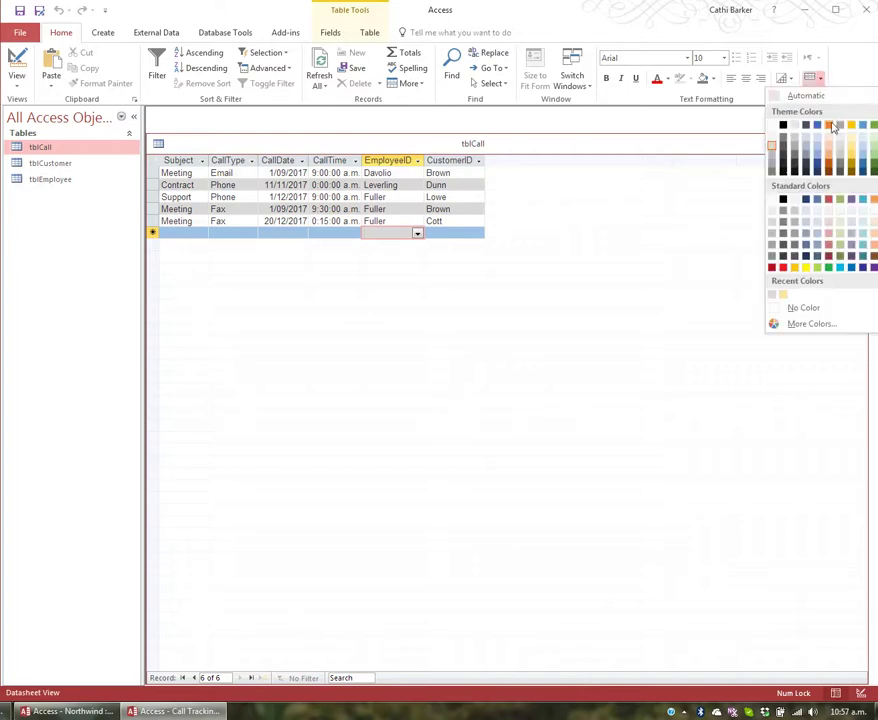
left_click(817, 138)
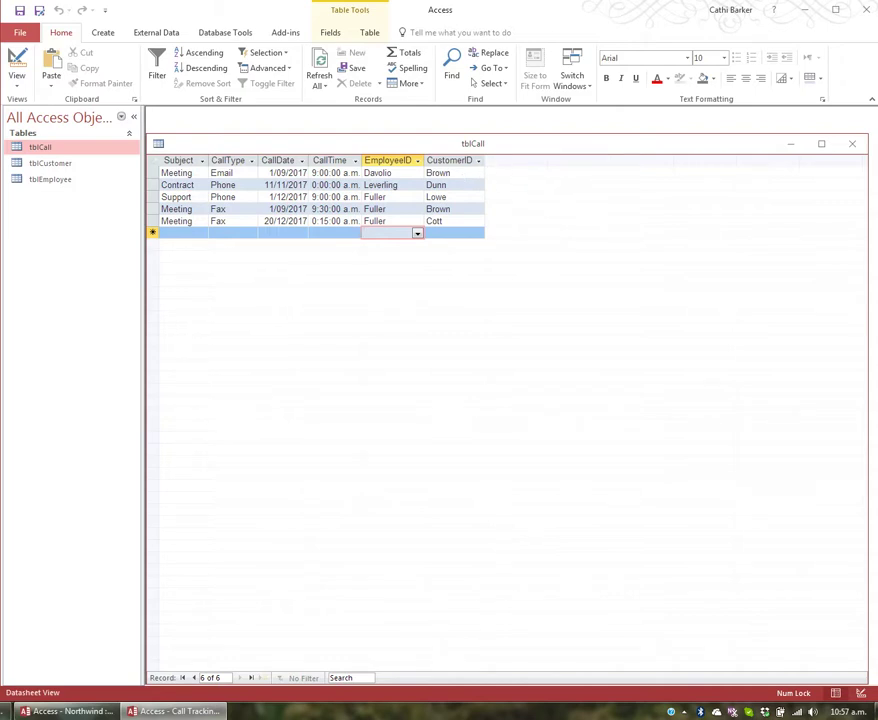
Step: Add a Total row to the tblCall datasheet and set it to Count for the CustomerID column
left_click(410, 54)
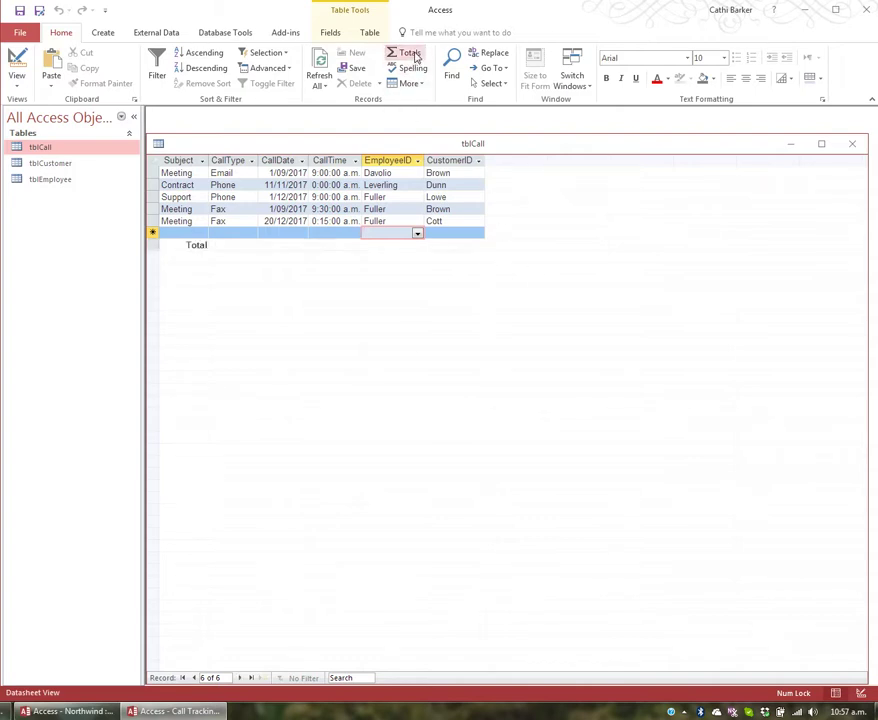
left_click(227, 246)
left_click(280, 245)
left_click(325, 245)
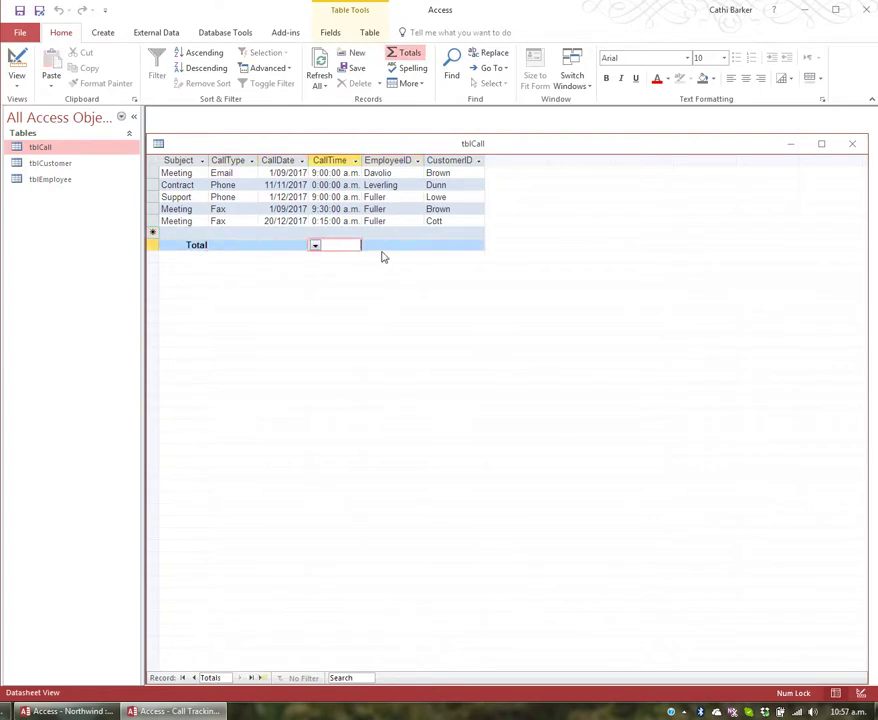
left_click(382, 246)
left_click(441, 245)
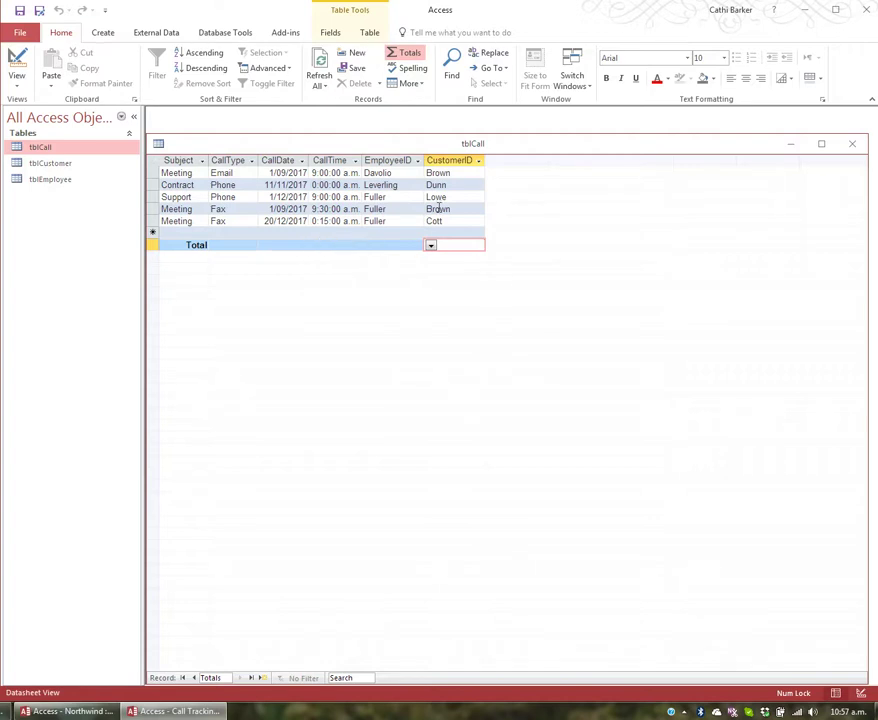
left_click(431, 246)
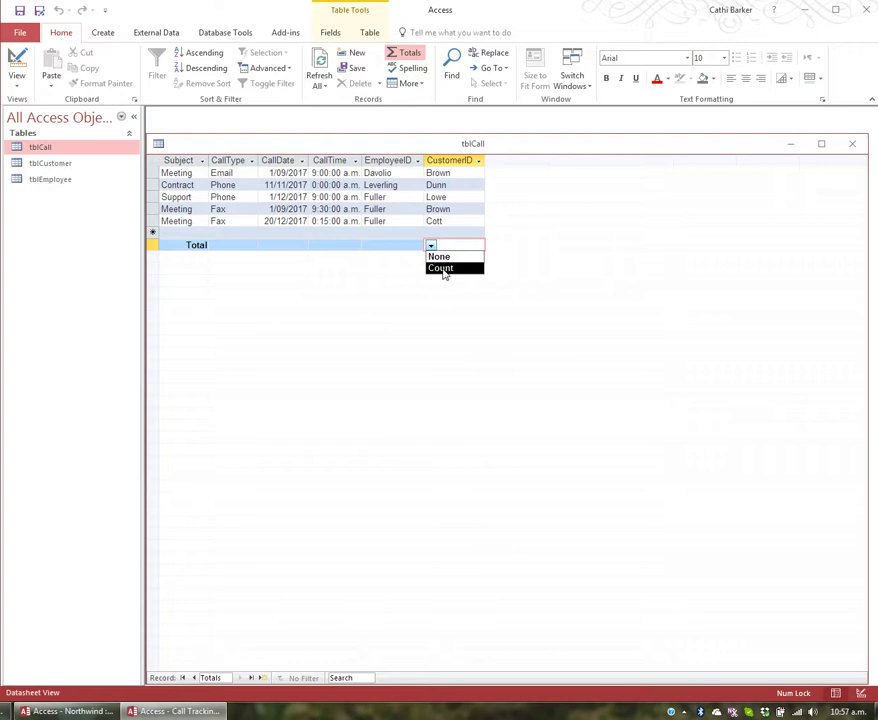
left_click(443, 270)
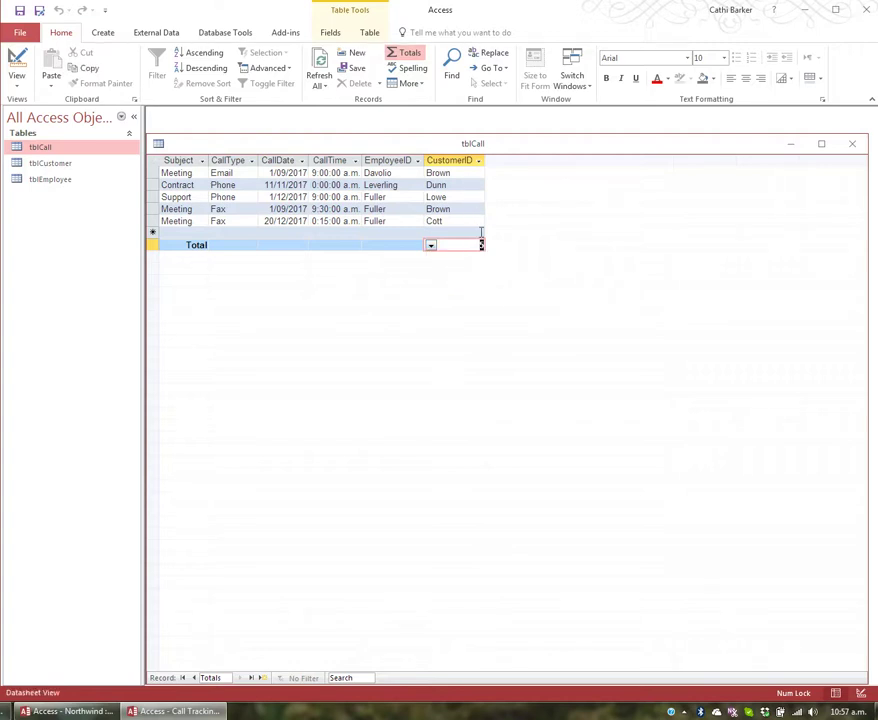
Step: Examine which aggregate functions the Total row offers for the CallTime column
left_click(408, 245)
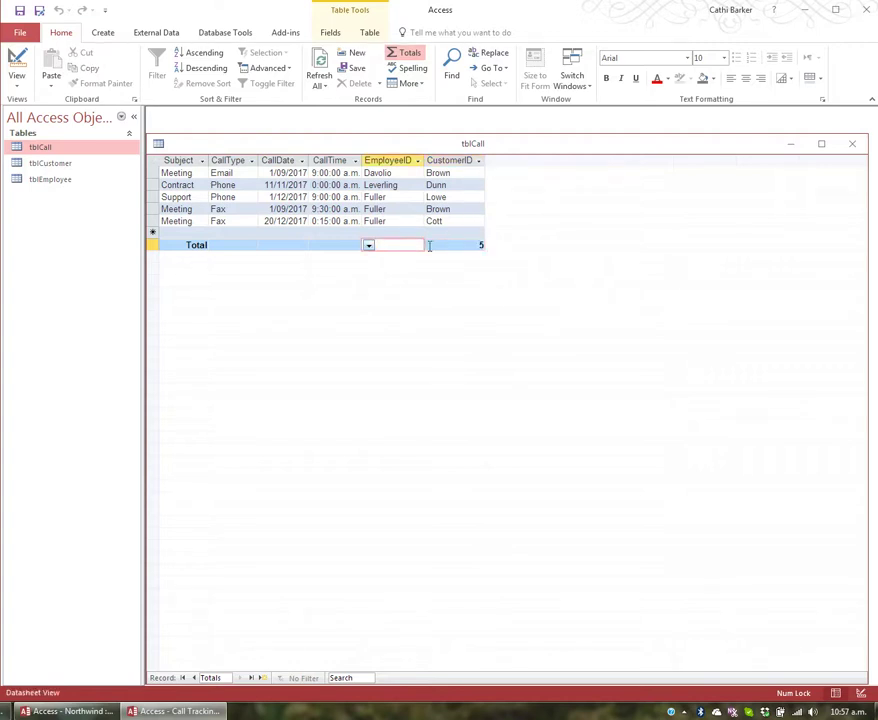
left_click(337, 245)
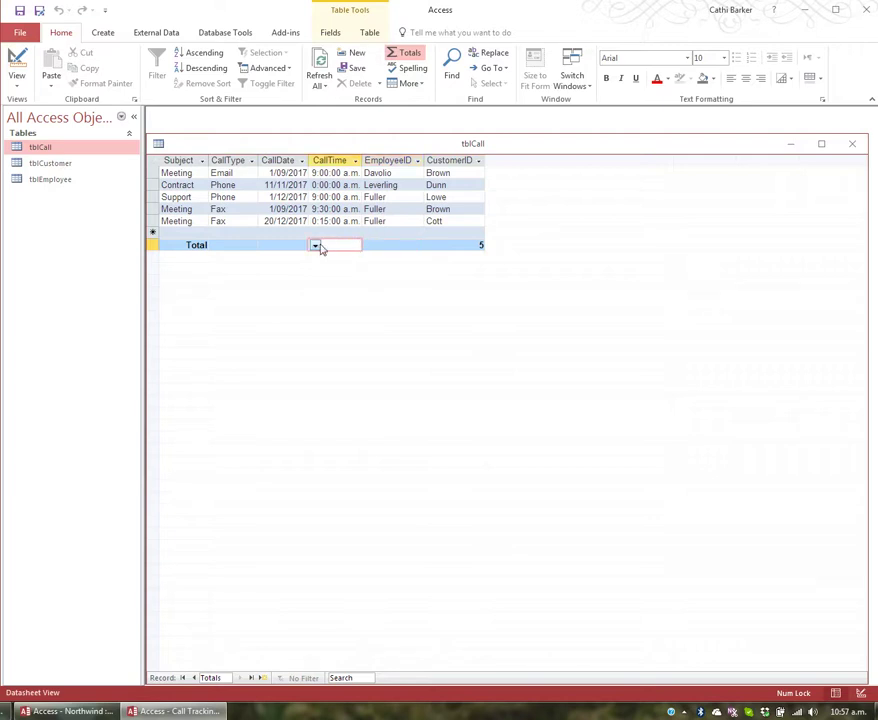
left_click(315, 246)
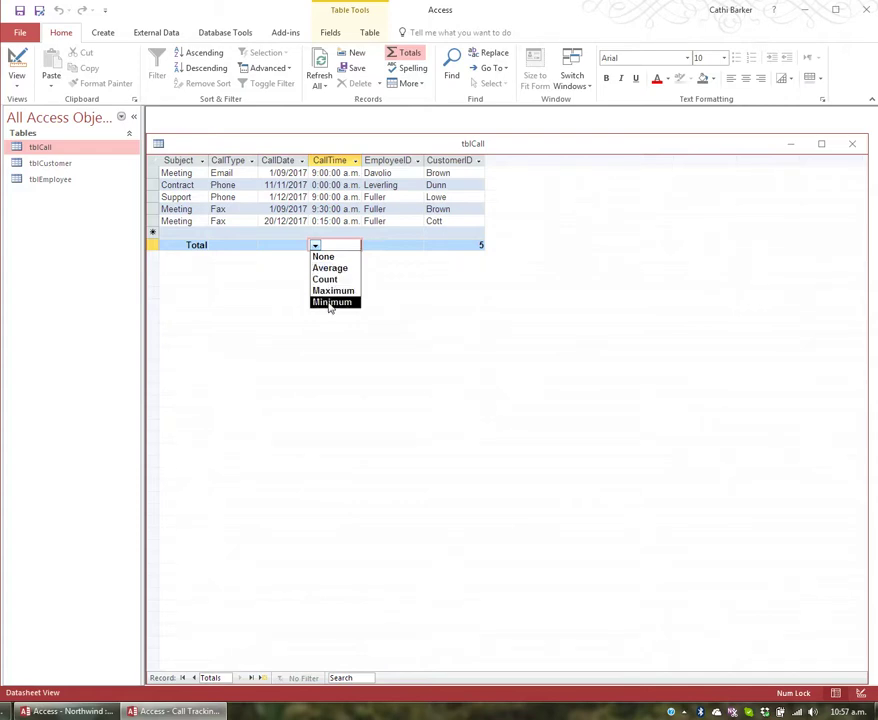
left_click(315, 247)
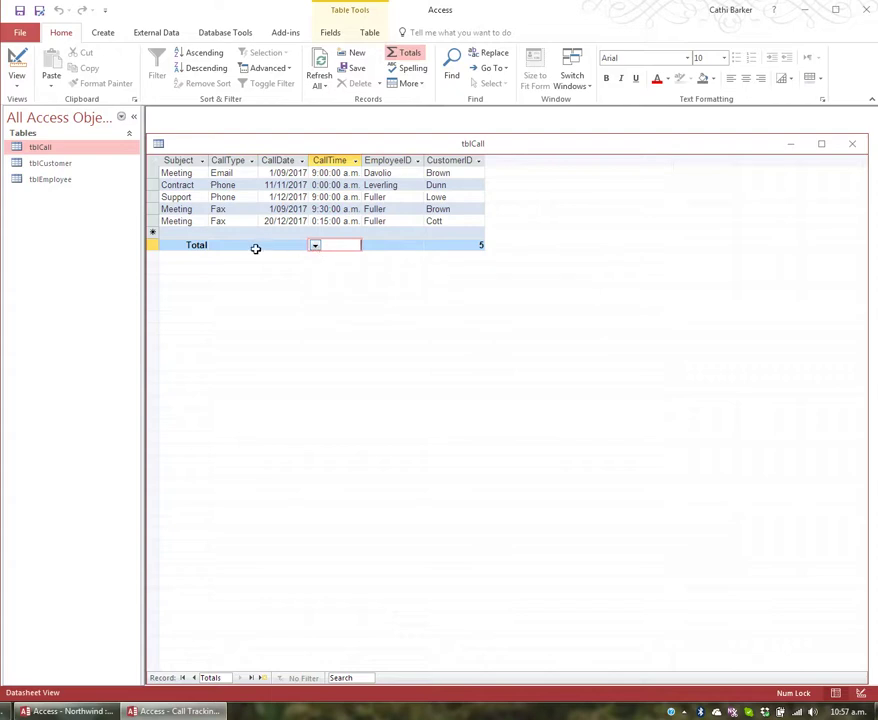
left_click(442, 245)
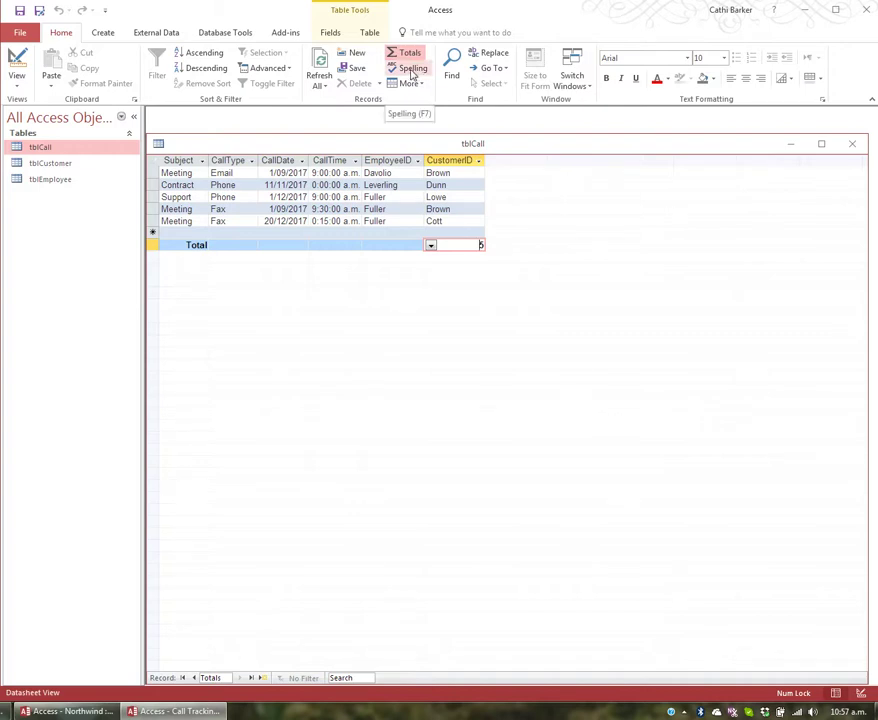
Step: Spell-check the tblCall datasheet and examine the additional row height, field width, hiding and freezing options
left_click(413, 68)
left_click_drag(153, 335, 461, 334)
left_click(340, 394)
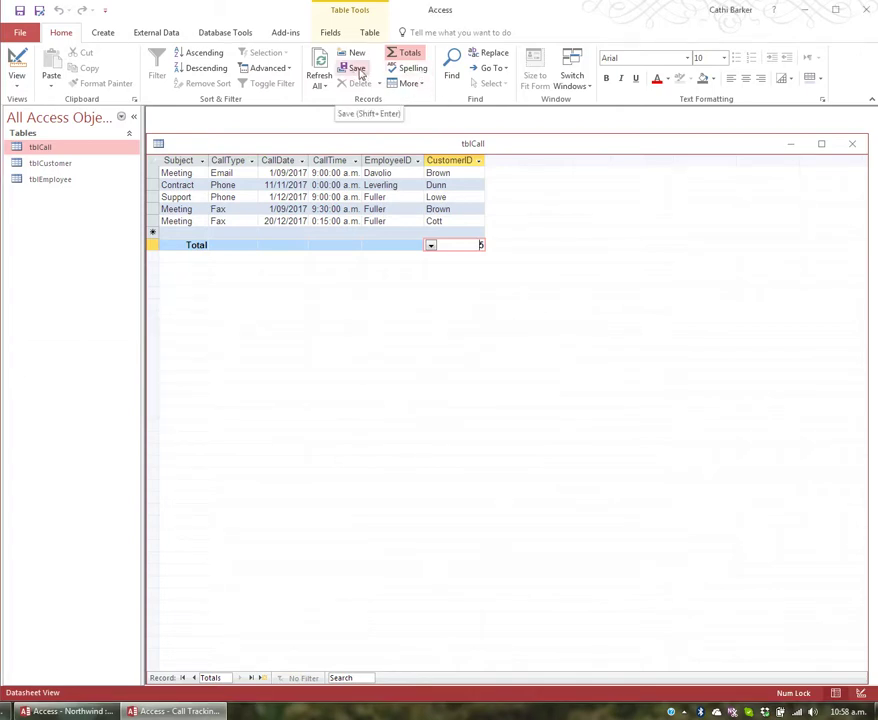
left_click(409, 84)
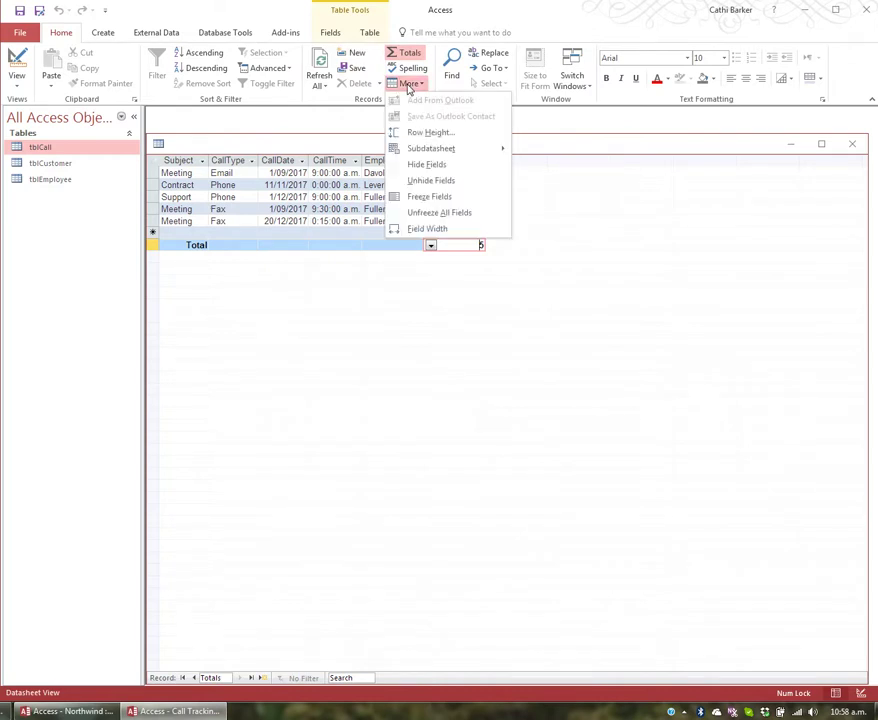
left_click(215, 195)
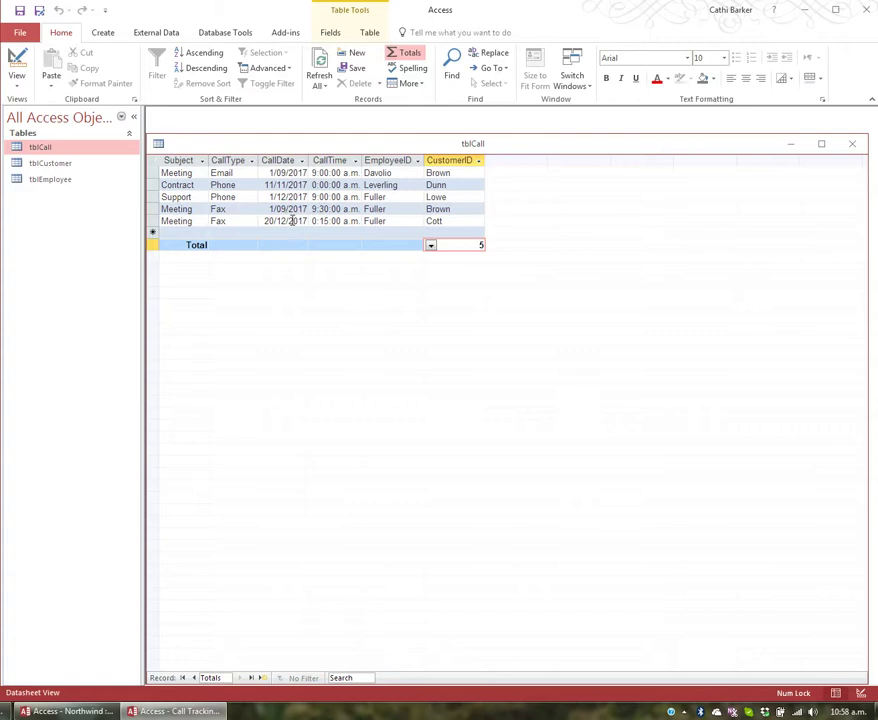
Step: Close tblCall, saving its layout changes, and reopen the table in Datasheet View
left_click(853, 147)
left_click_drag(65, 341, 340, 348)
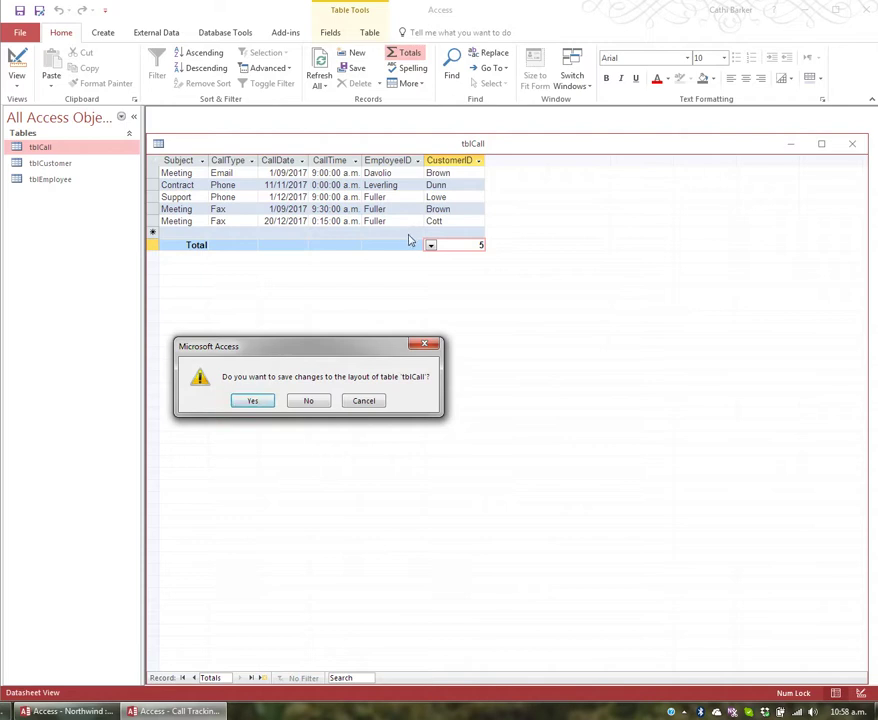
left_click(254, 401)
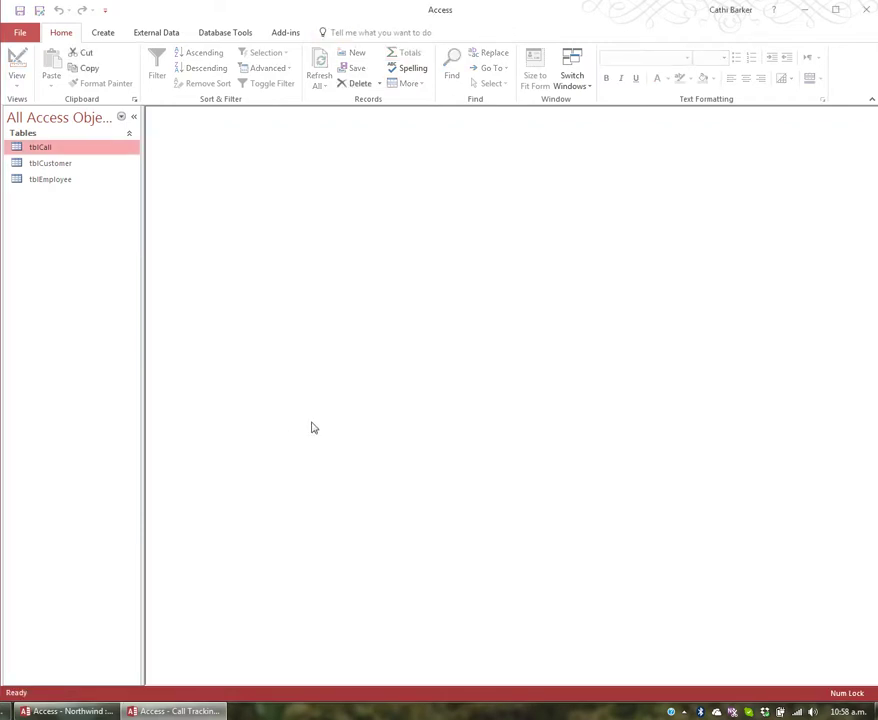
double_click(88, 149)
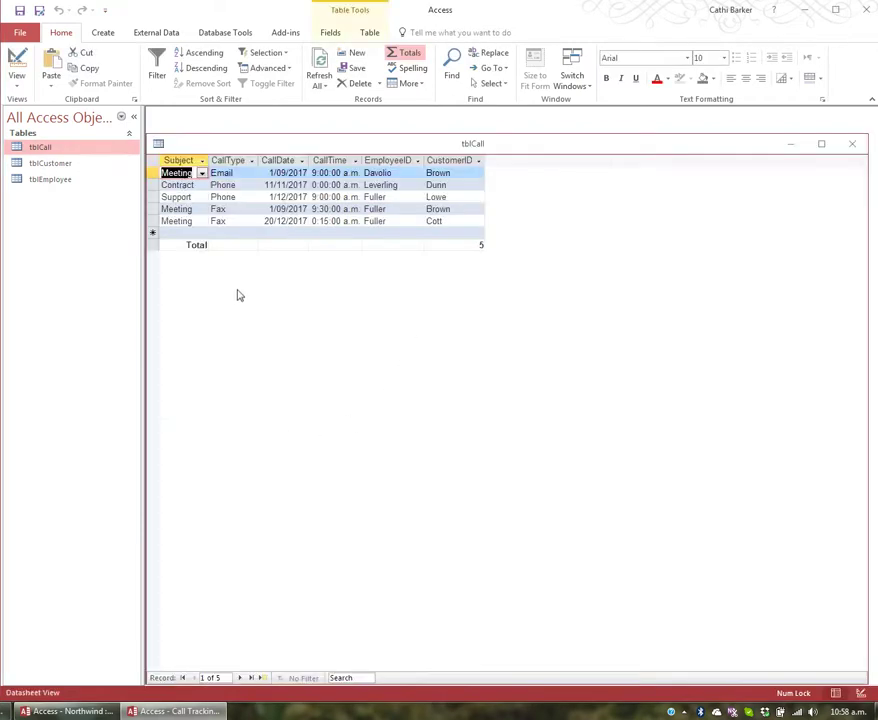